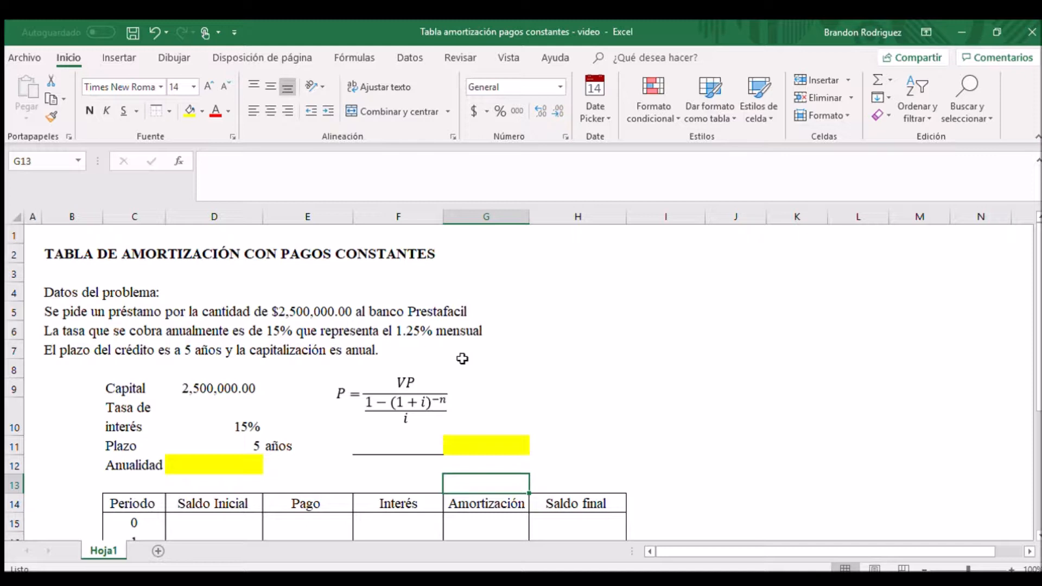
Step: Calculate the annuity in D12 with =PAGO(D10,D11,-D9), using the interest rate, term and capital
scroll(462, 359, down, 2)
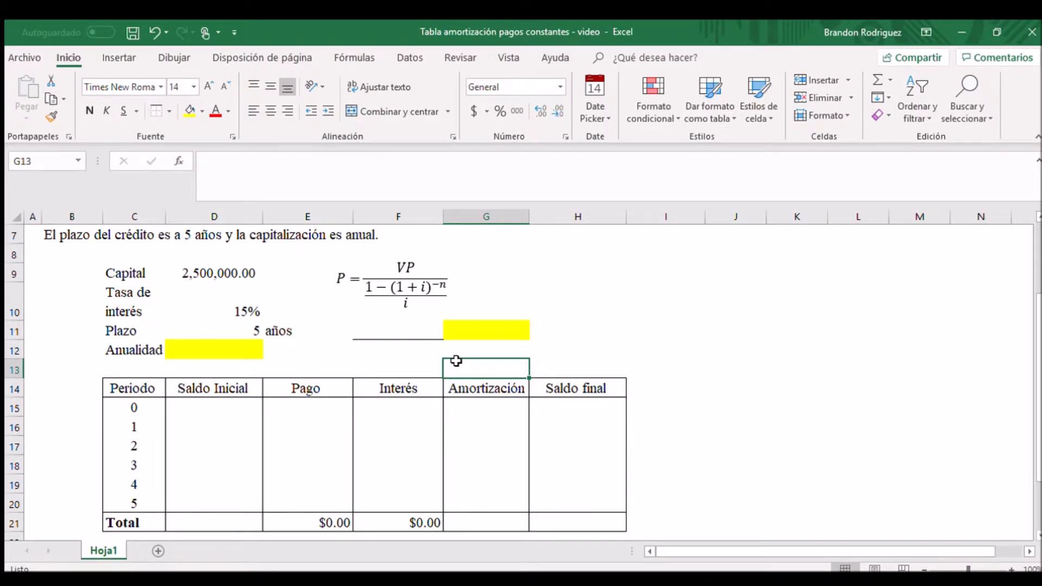
click(216, 342)
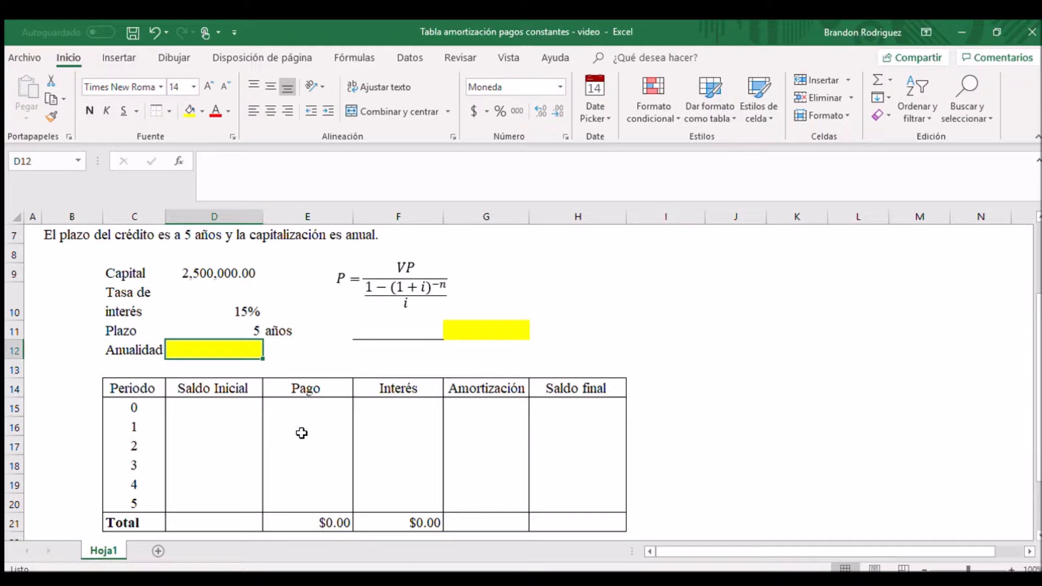
text(=pago()
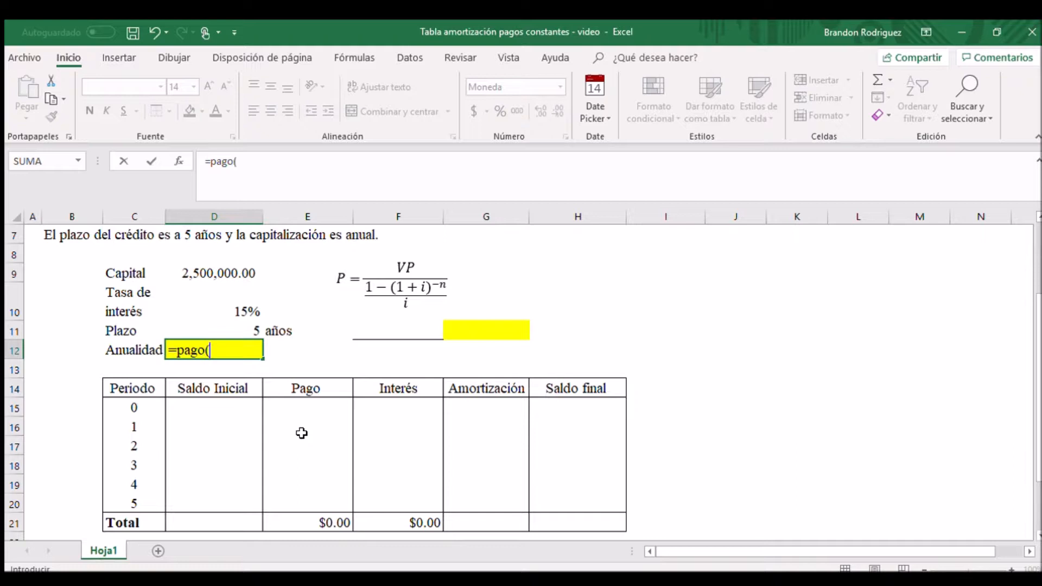
click(202, 304)
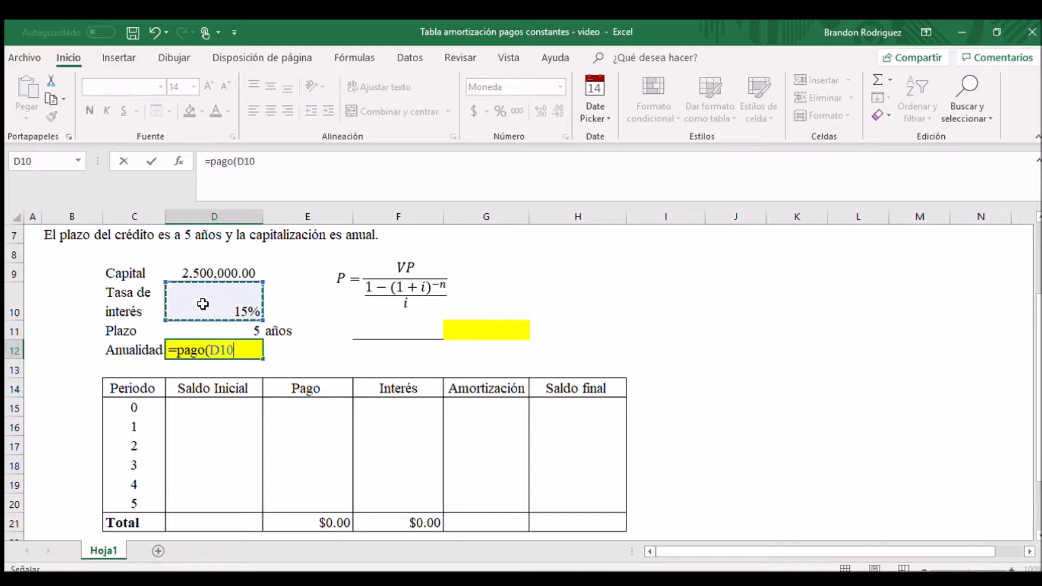
text(,)
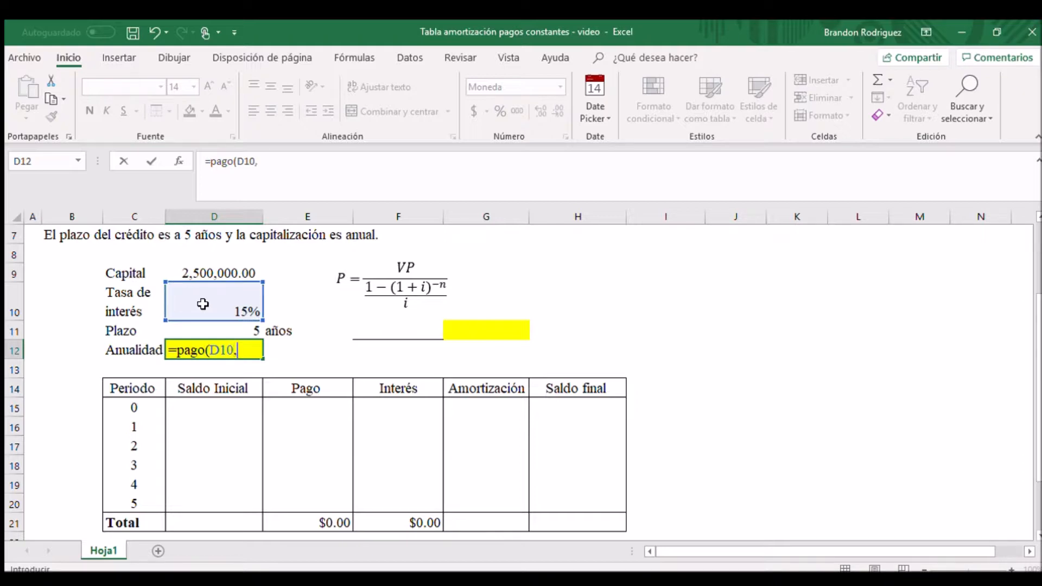
click(233, 326)
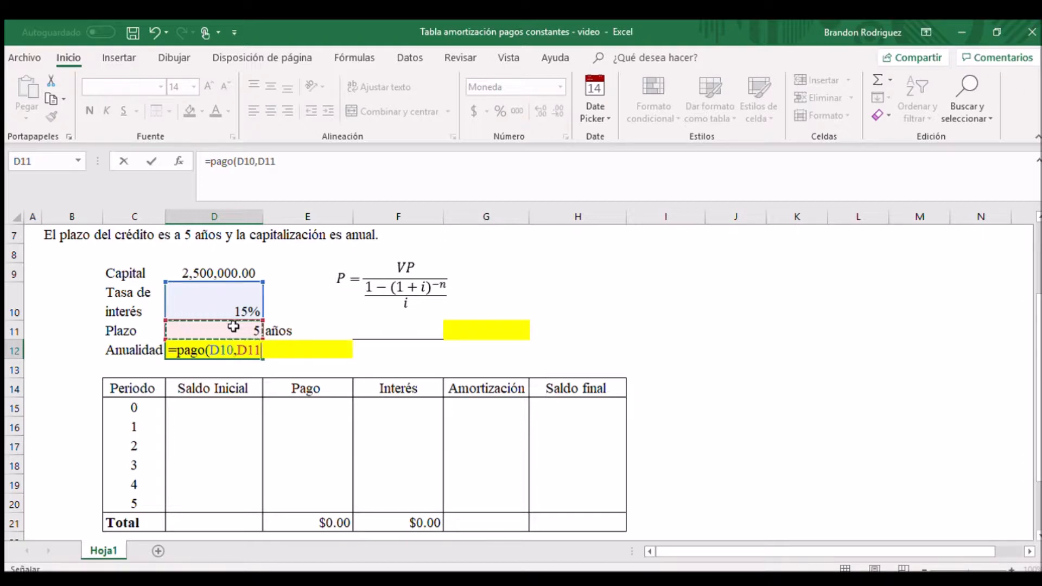
text(,-)
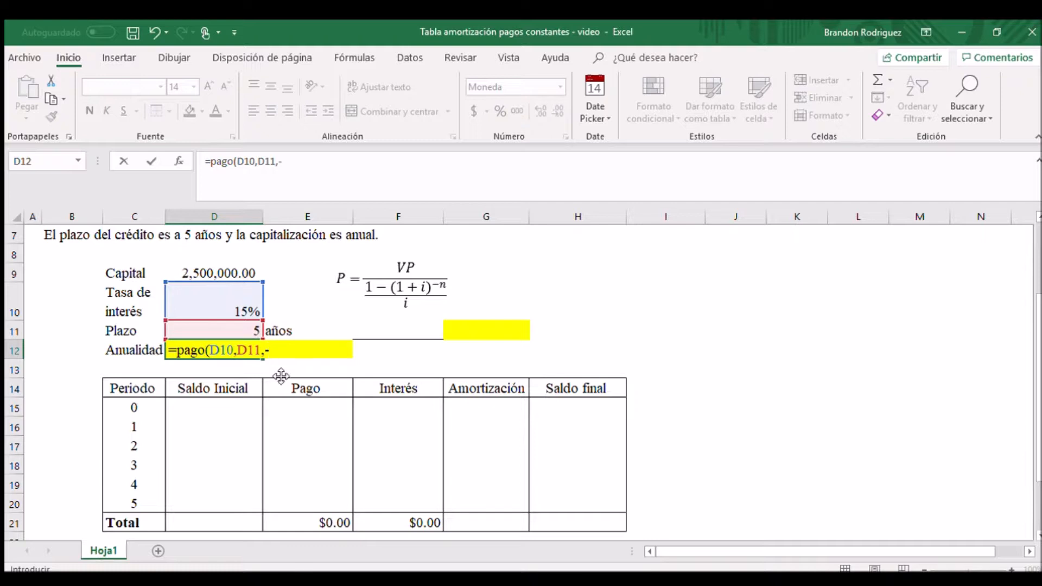
click(208, 269)
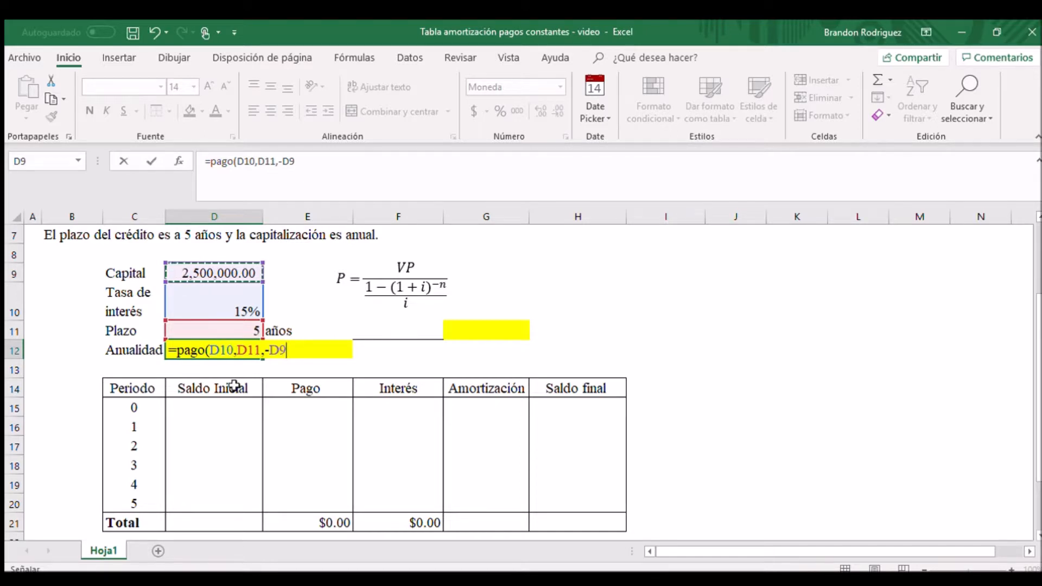
text())
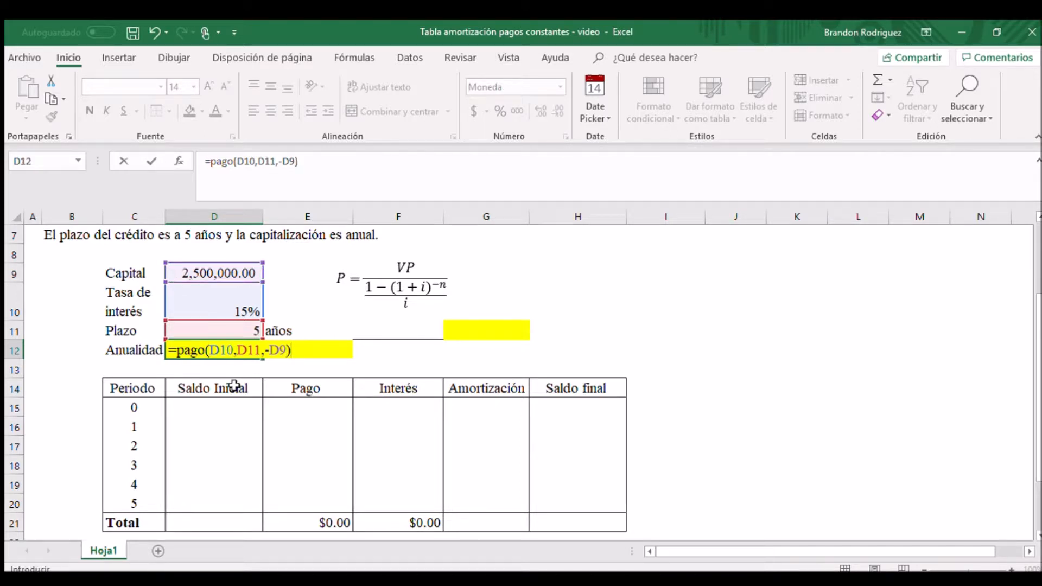
key(Return)
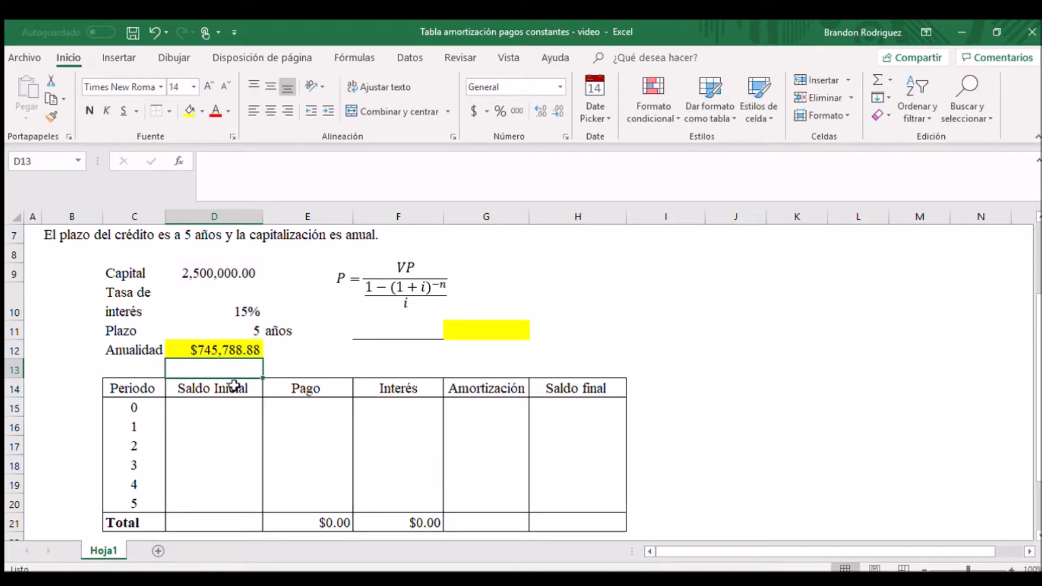
key(Up)
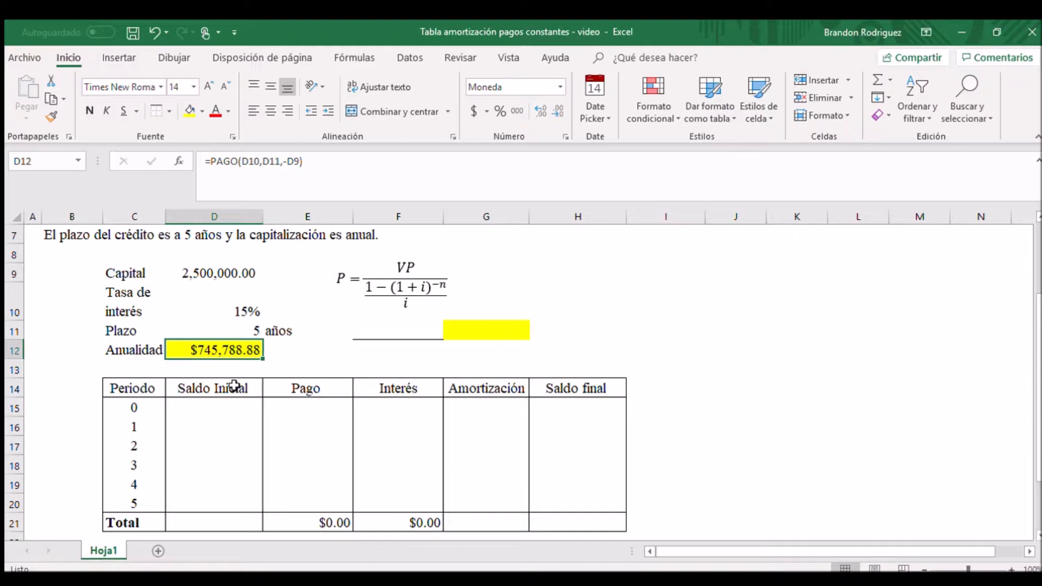
Step: Enter the denominator of the payment formula in F12 as =(1-((1.15)^-5))/.15
key(Right)
key(Right)
key(Right)
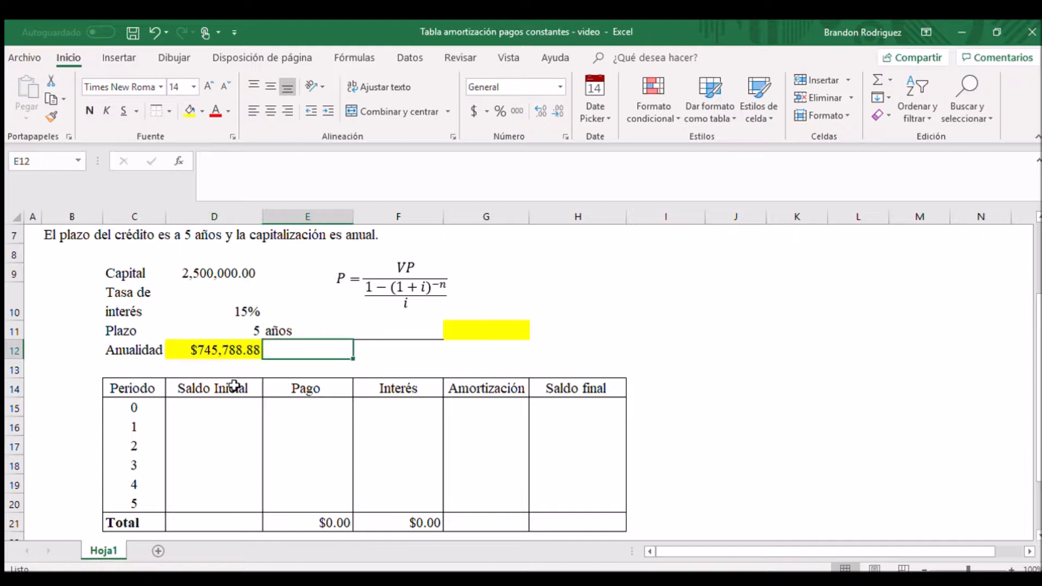
key(Left)
key(Up)
key(Up)
key(Up)
key(Up)
key(Down)
key(Down)
key(Down)
key(Down)
key(Up)
key(Up)
key(Up)
key(Down)
key(Down)
key(Down)
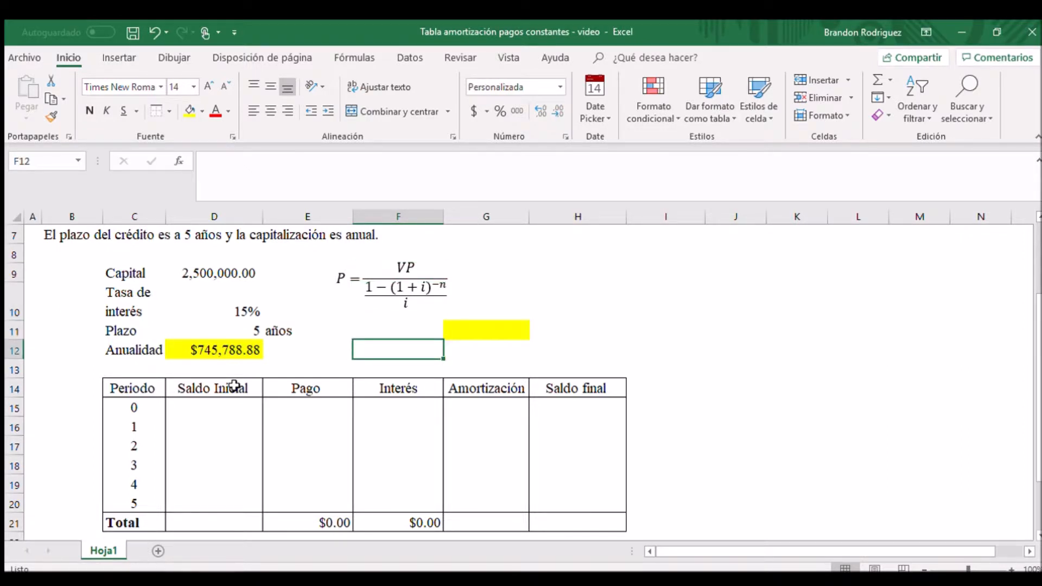
text(=)
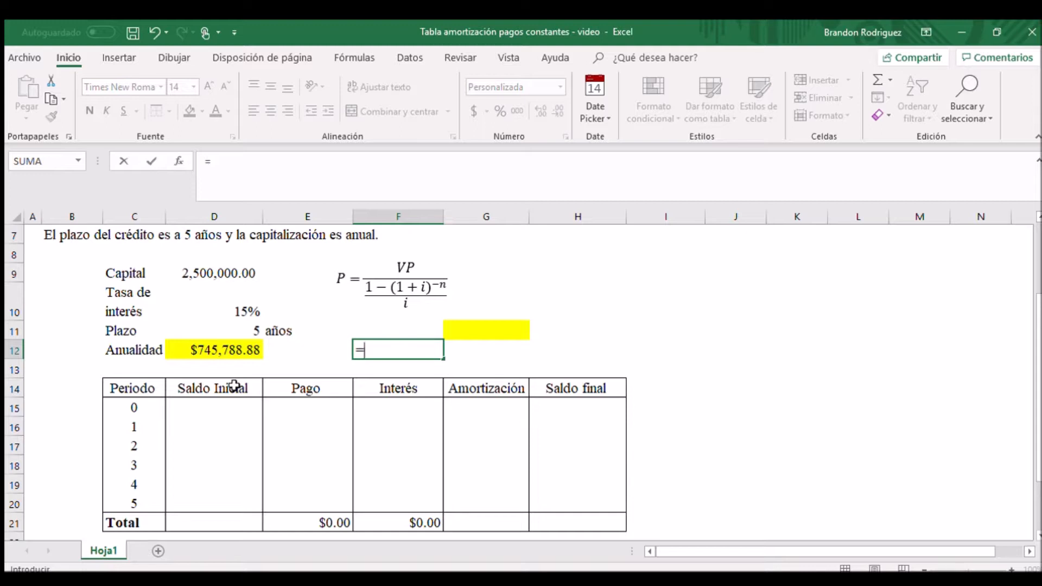
text((1)
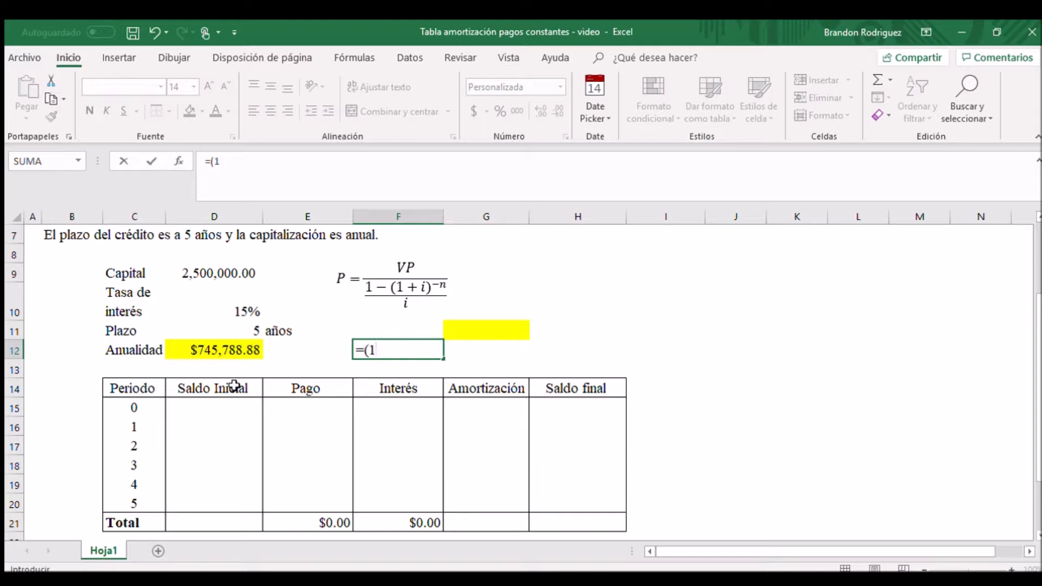
text(-((1.15)^-5)
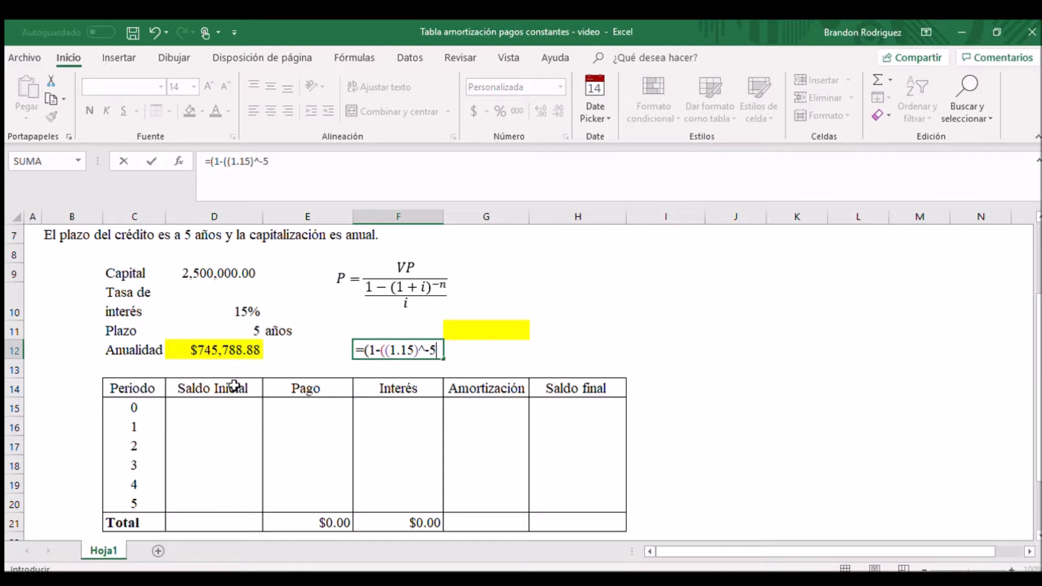
text())
text()/.15)
key(Return)
key(Up)
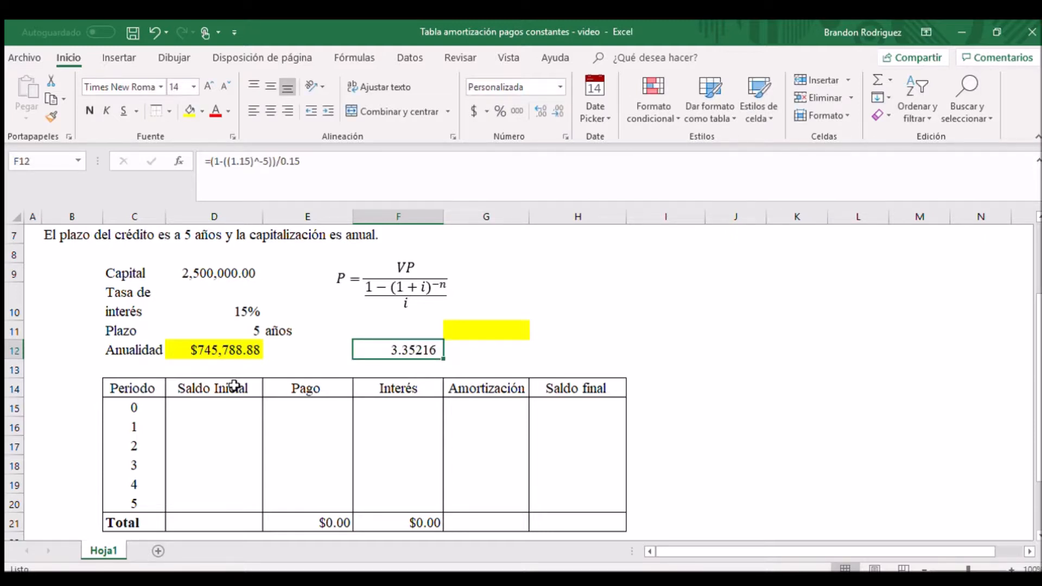
Step: Link F11, the numerator above the denominator, to the capital with =D9
key(Up)
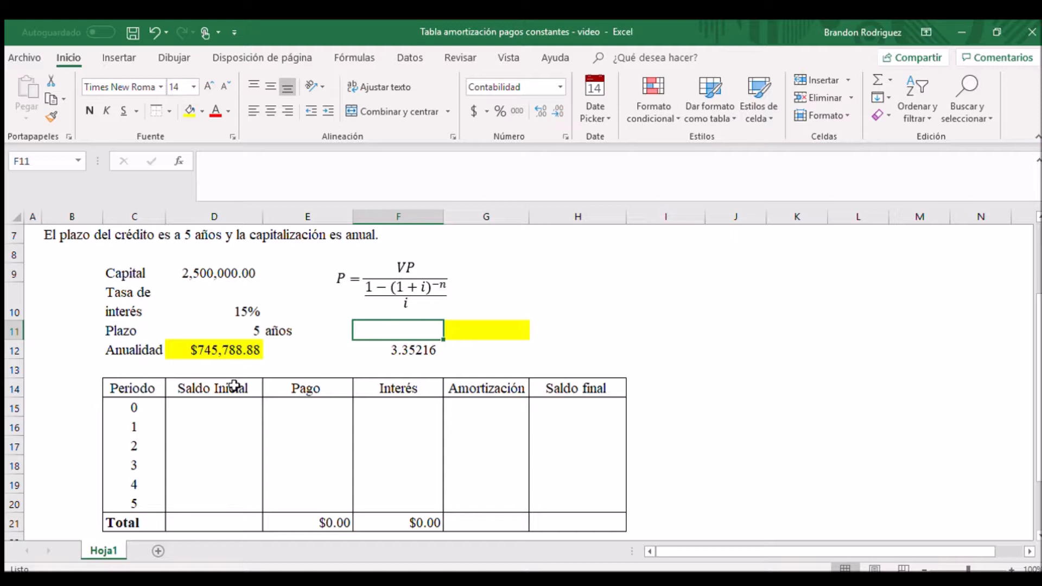
text(=)
key(Left)
key(Left)
key(Left)
key(Up)
key(Right)
key(Up)
key(Return)
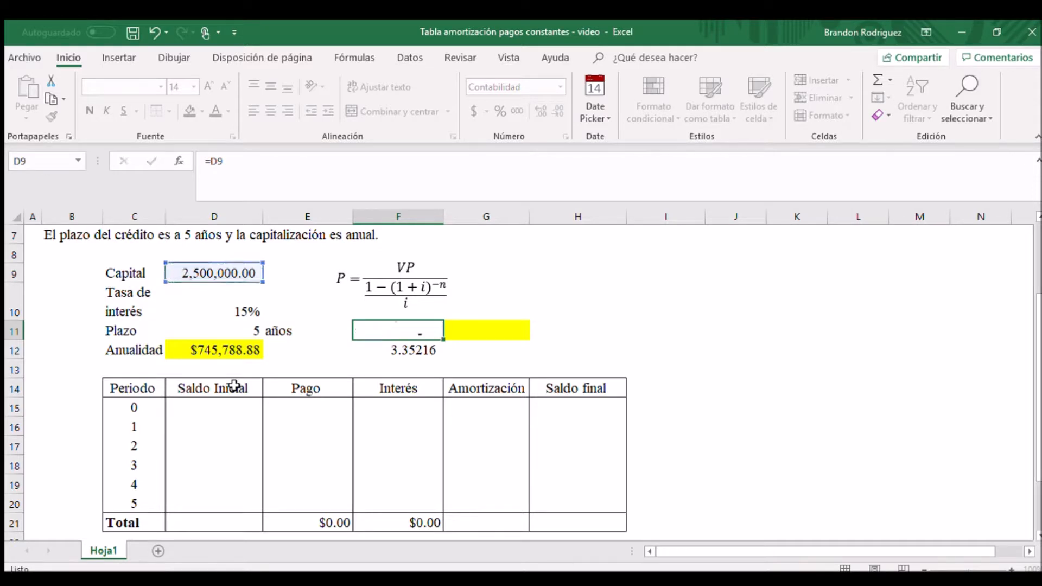
Step: Calculate the payment manually in the yellow cell G11 with =F11/F12
key(Up)
key(Right)
text(=)
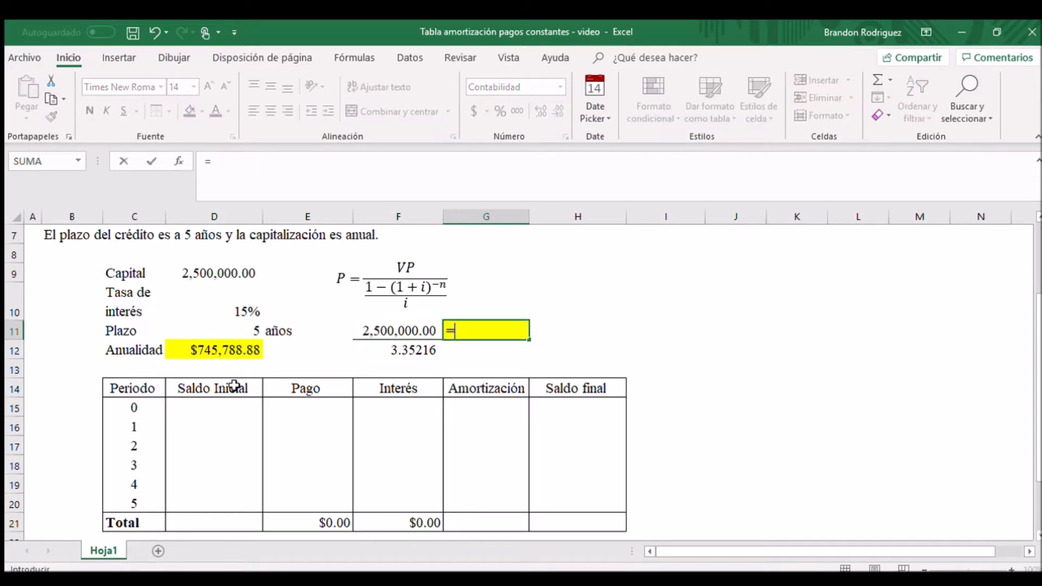
key(Left)
text(/)
key(Left)
key(Down)
key(Return)
key(Up)
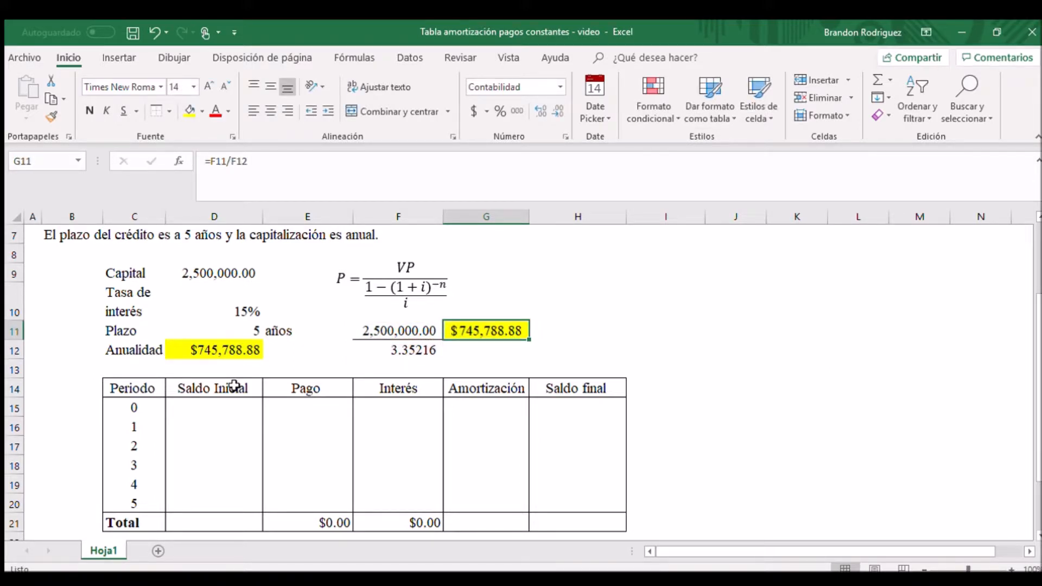
Step: Set the period 0 Saldo final in H15 to the capital with =D9
scroll(301, 378, down, 1)
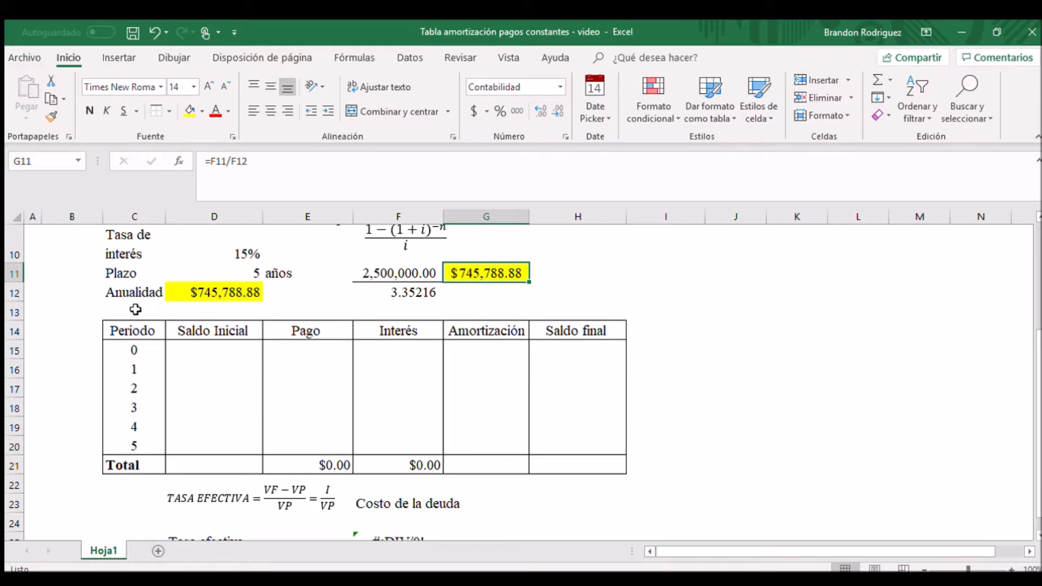
click(562, 348)
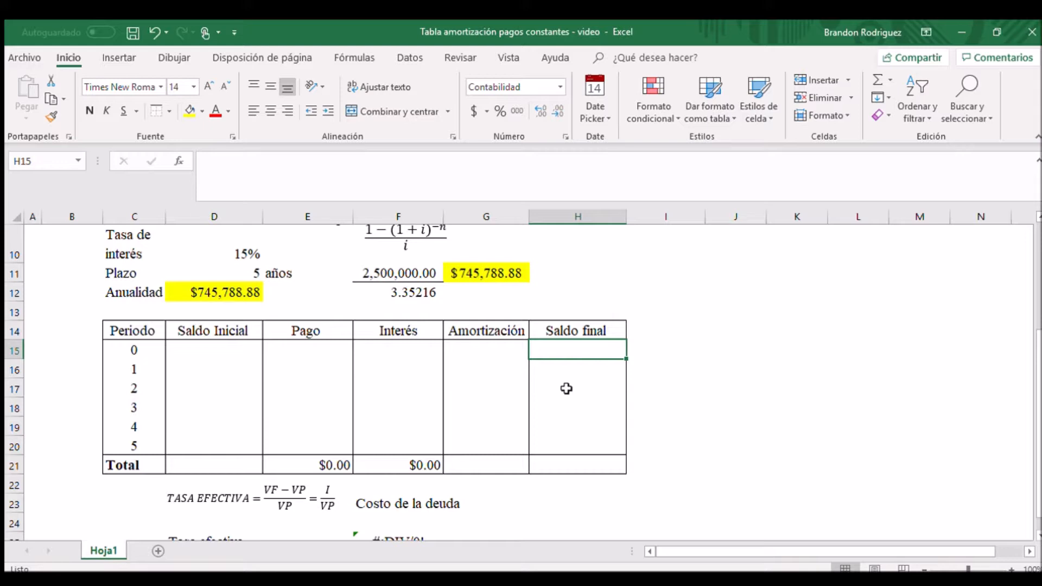
text(=)
key(Left)
key(Left)
key(Left)
key(Up)
key(Up)
key(Up)
key(Up)
key(Up)
key(Up)
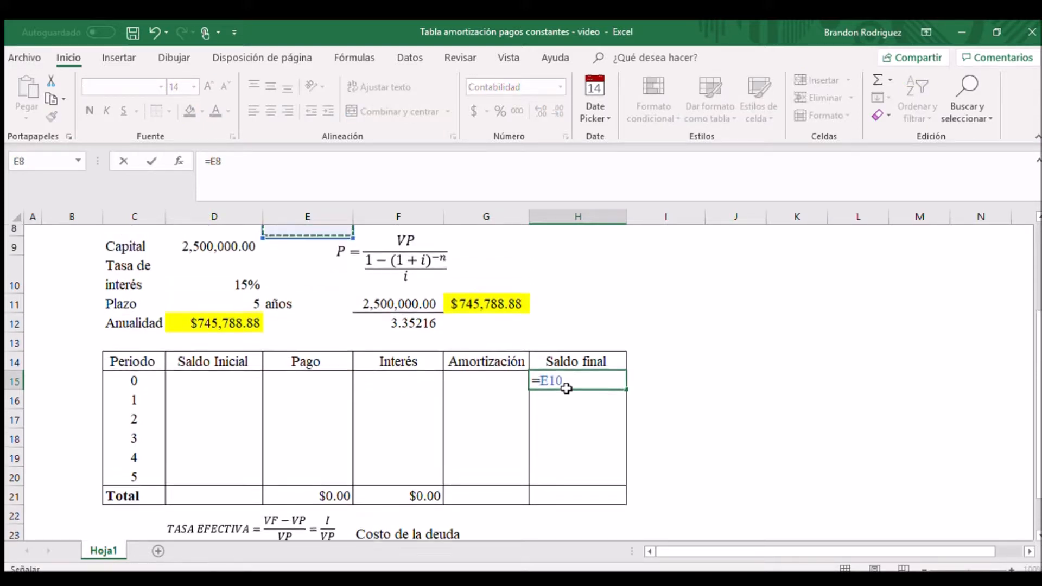
key(Left)
key(Down)
key(Down)
key(Down)
key(Return)
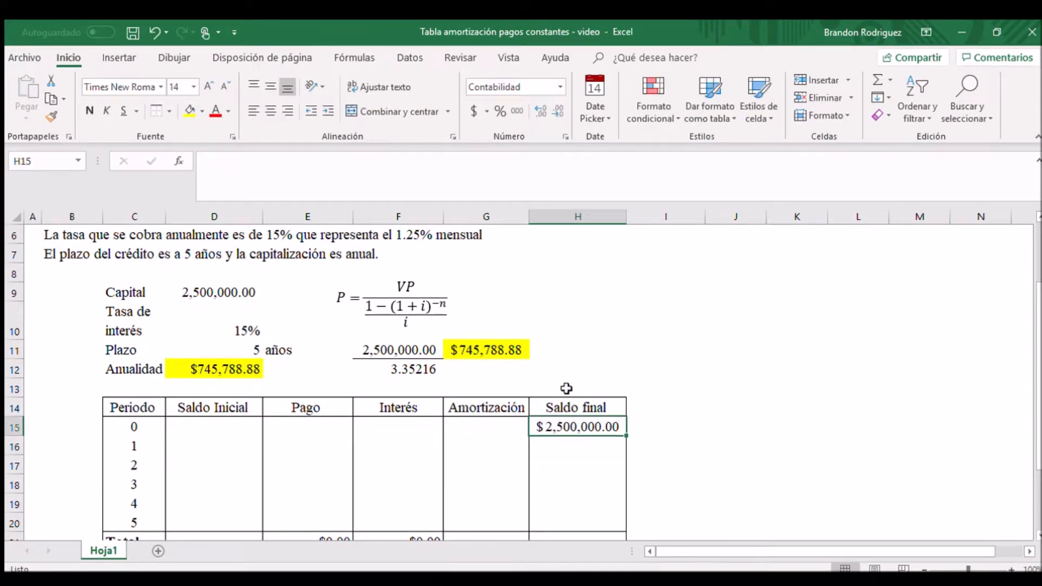
Step: Set the period 1 Saldo Inicial in D16 to the period 0 final balance with =H15
key(Left)
key(Left)
key(Left)
key(Left)
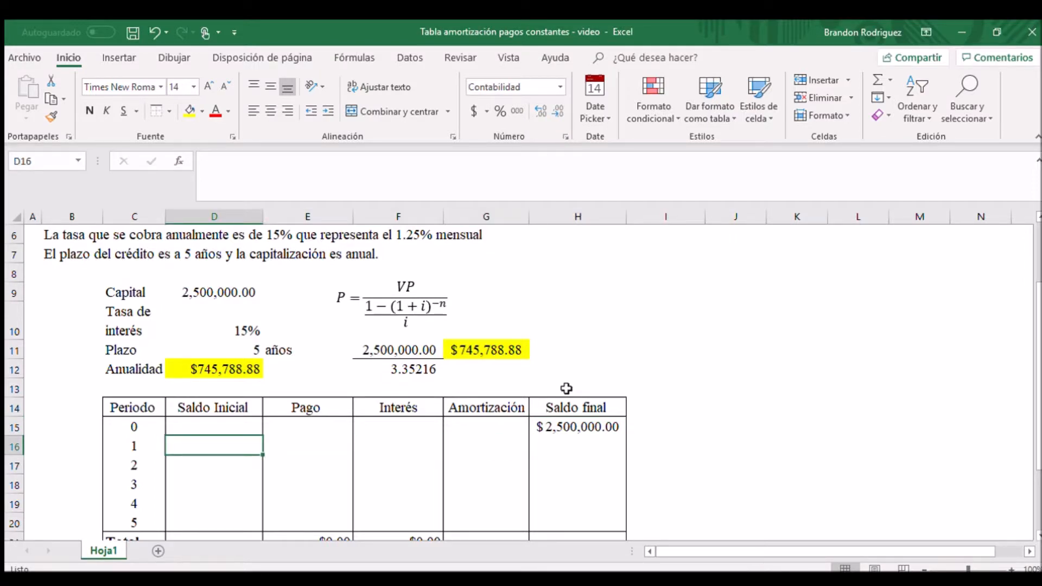
text(=)
key(Right)
key(Right)
key(Right)
key(Right)
key(Up)
key(Return)
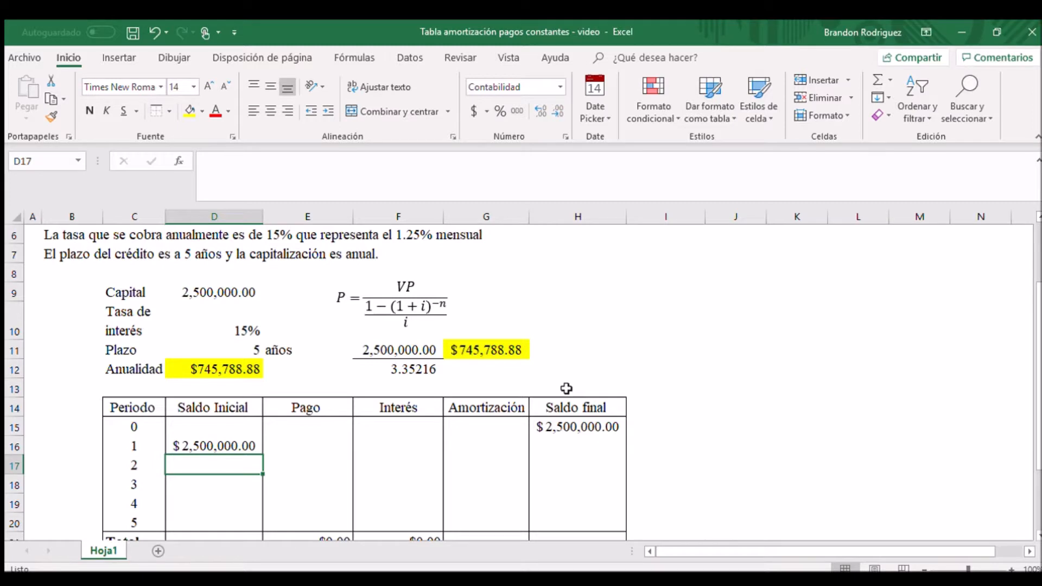
Step: Enter a period 1 Pago formula in E16 that references the annuity in D12
key(Up)
key(Right)
text(=)
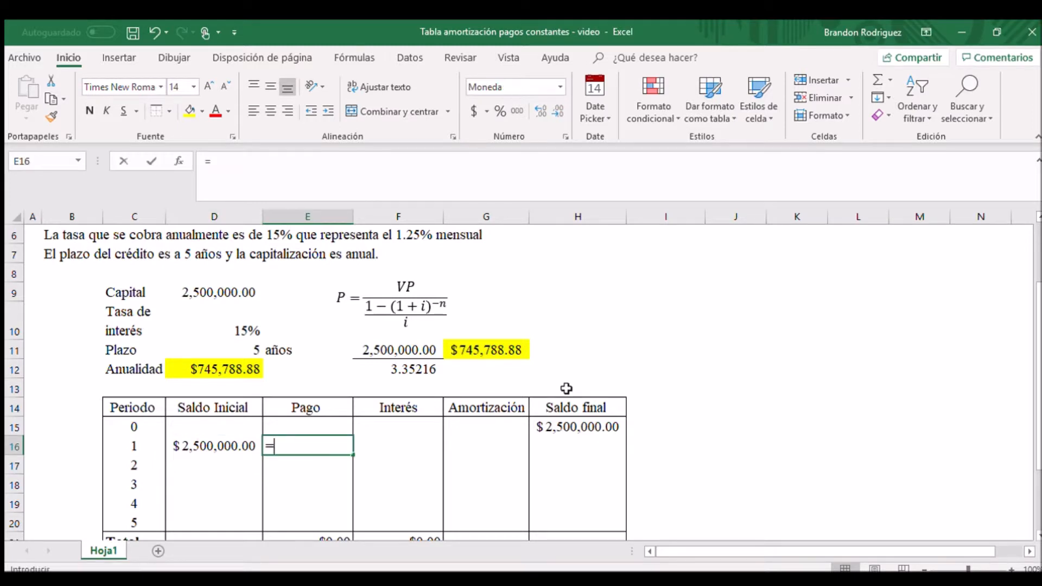
key(Up)
key(Up)
key(Up)
key(Up)
key(Left)
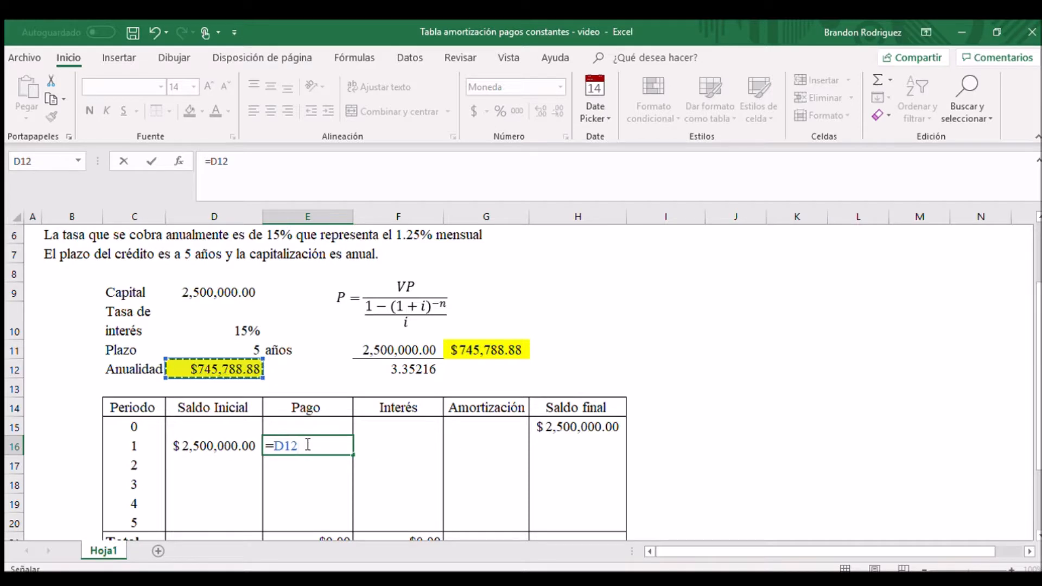
click(285, 446)
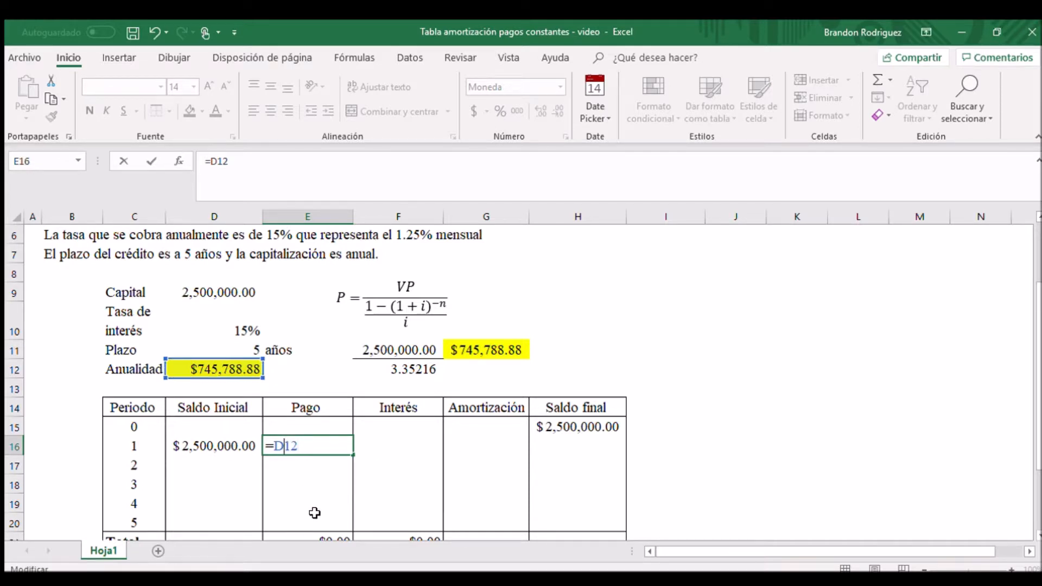
key(Return)
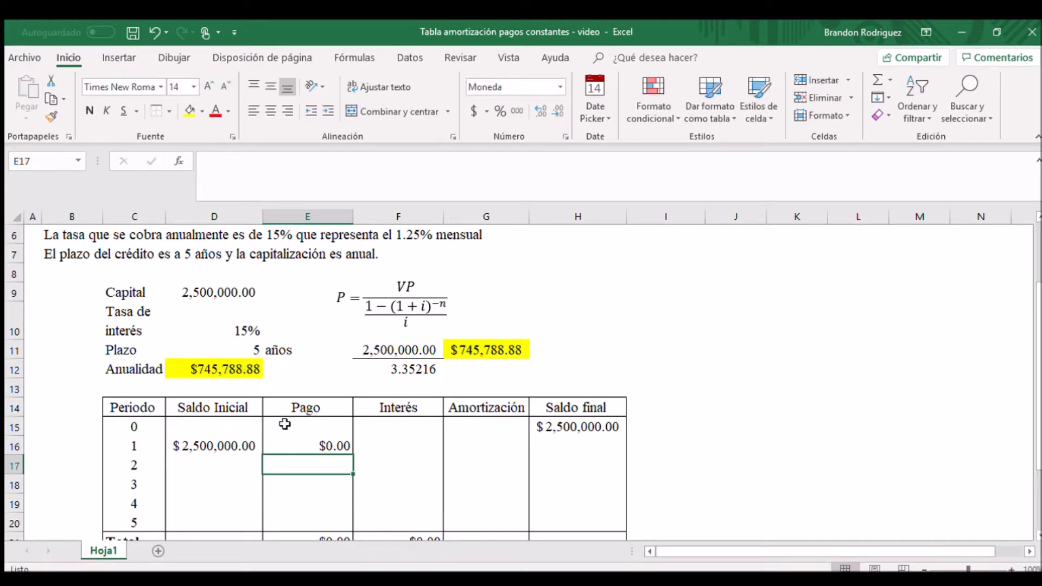
Step: Correct the E16 payment formula to the absolute reference =$D$12 and fill it down through period 5 in E20
click(285, 445)
double_click(286, 446)
text(412)
click(286, 445)
key(Delete)
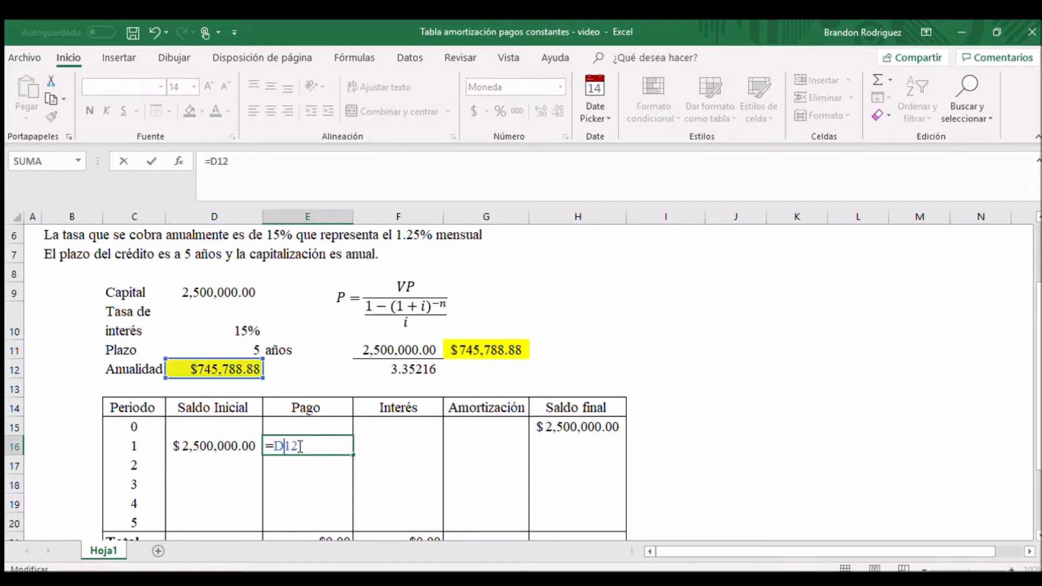
key(F4)
key(Return)
click(298, 444)
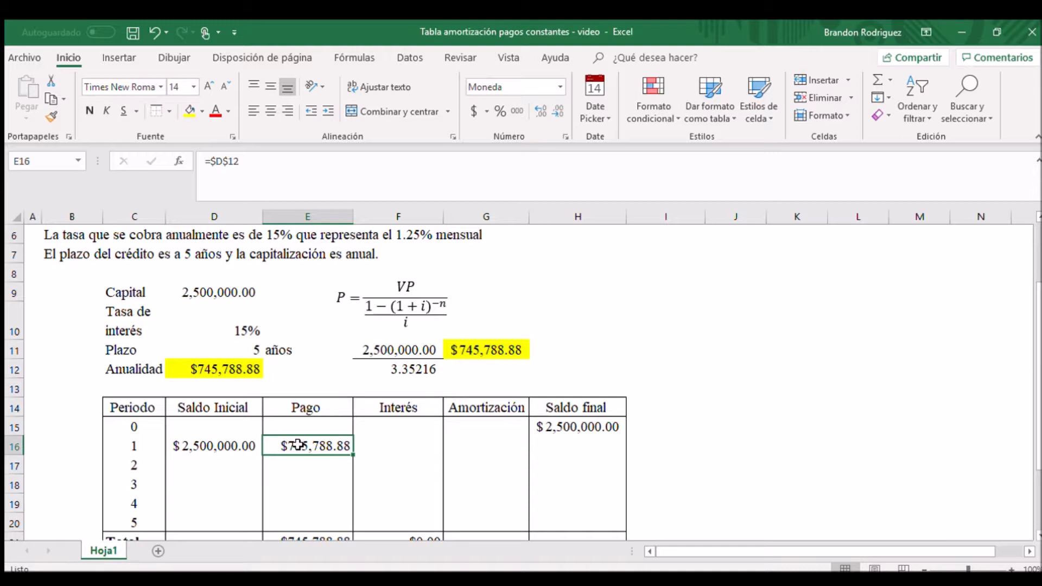
drag(356, 458, 355, 529)
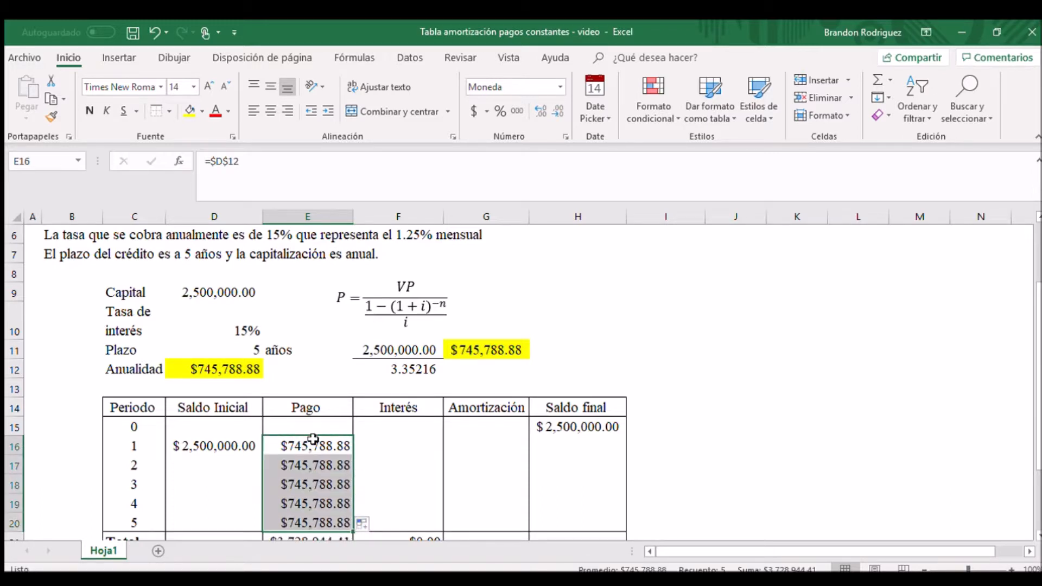
Step: Calculate the period 1 Interés in F16 as the initial balance times the rate with =D16*.15
click(369, 440)
text(=)
key(Left)
key(Left)
key(Left)
key(Right)
text(*)
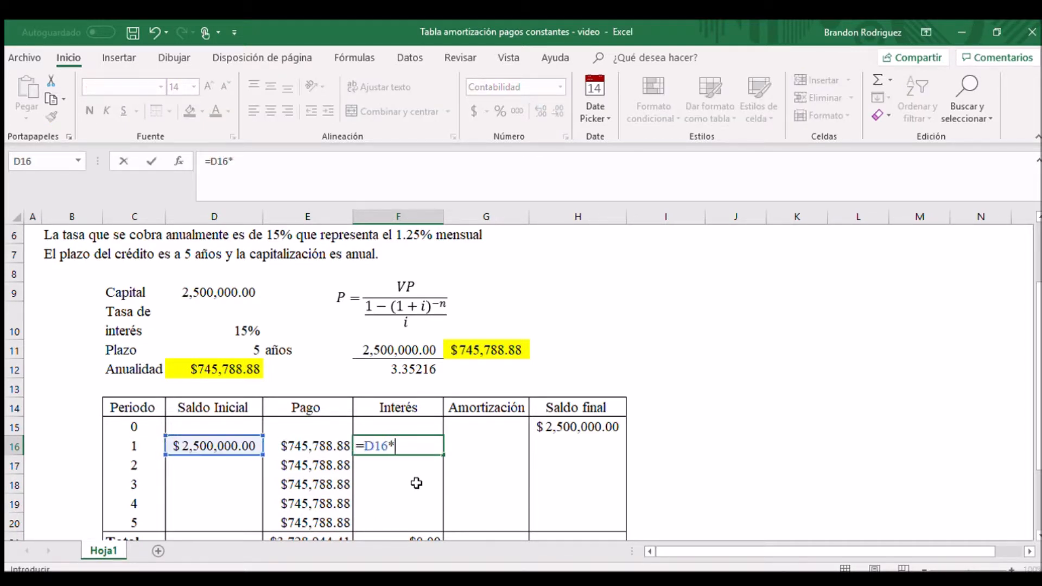
text(.15)
key(Return)
Step: Calculate the period 1 Amortización in G16 as payment minus interest with =E16-F16
key(Up)
key(Right)
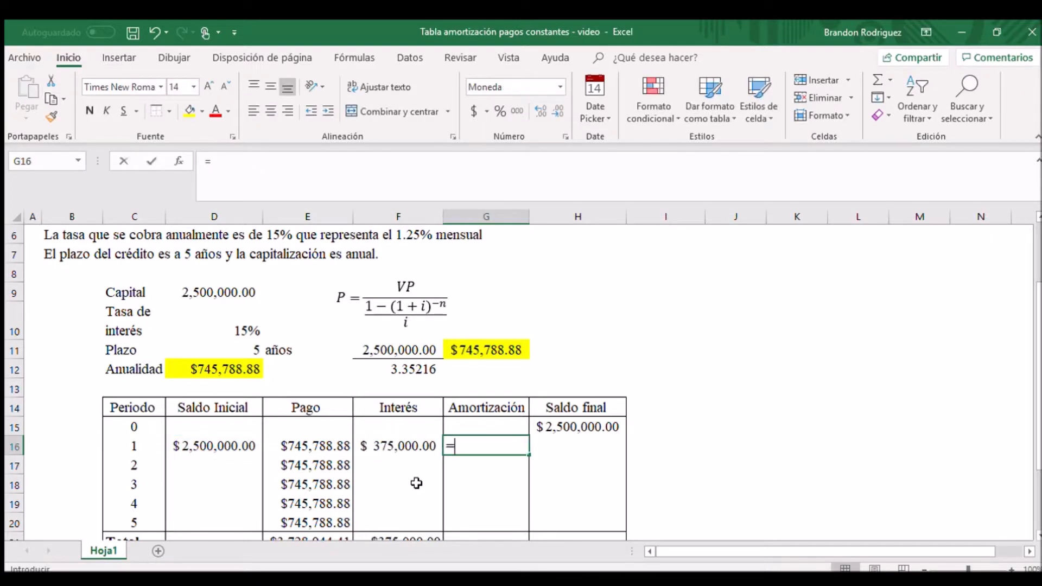
text(=)
key(Left)
key(Left)
text(-)
key(Left)
key(Return)
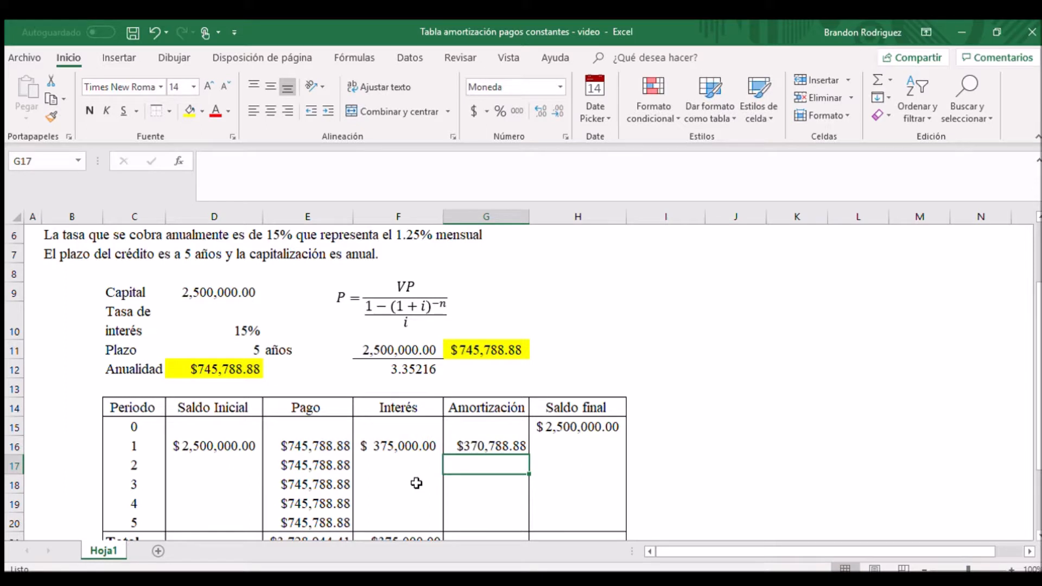
Step: Calculate the period 1 Saldo final in H16 as the previous balance minus the amortization with =H15-G16
key(Up)
key(Right)
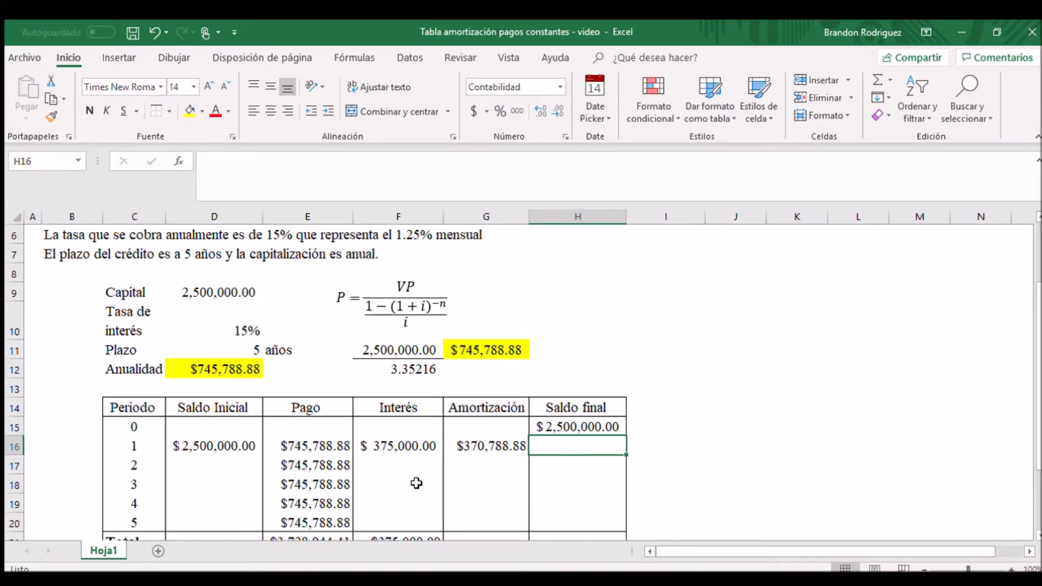
text(=)
key(Up)
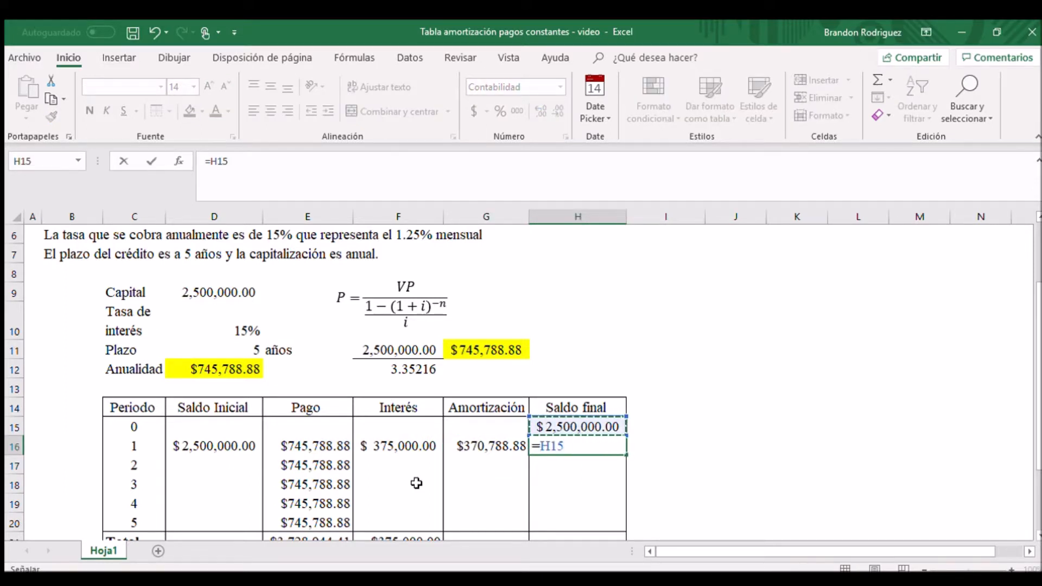
text(-)
key(Left)
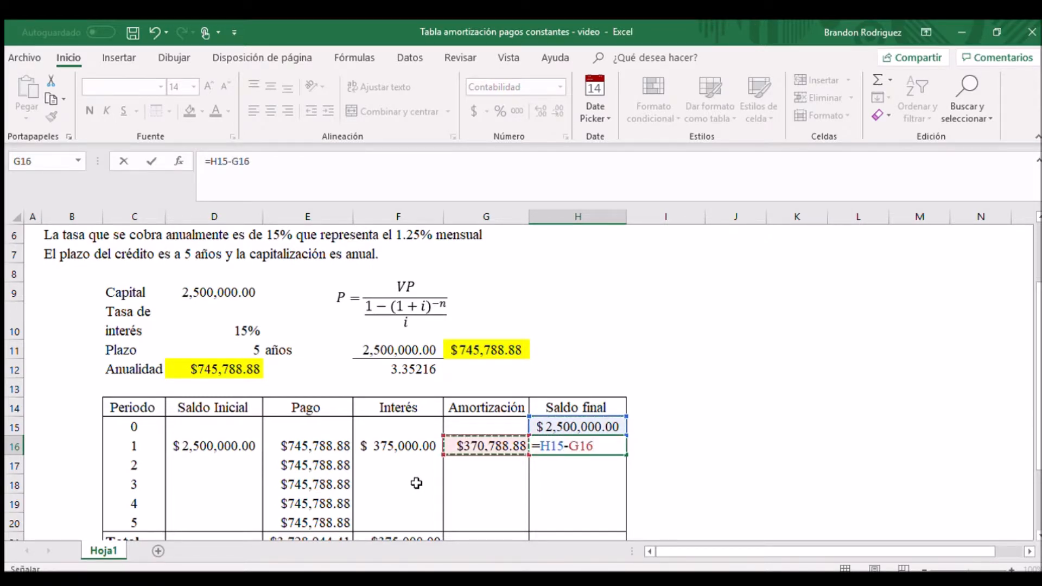
key(Return)
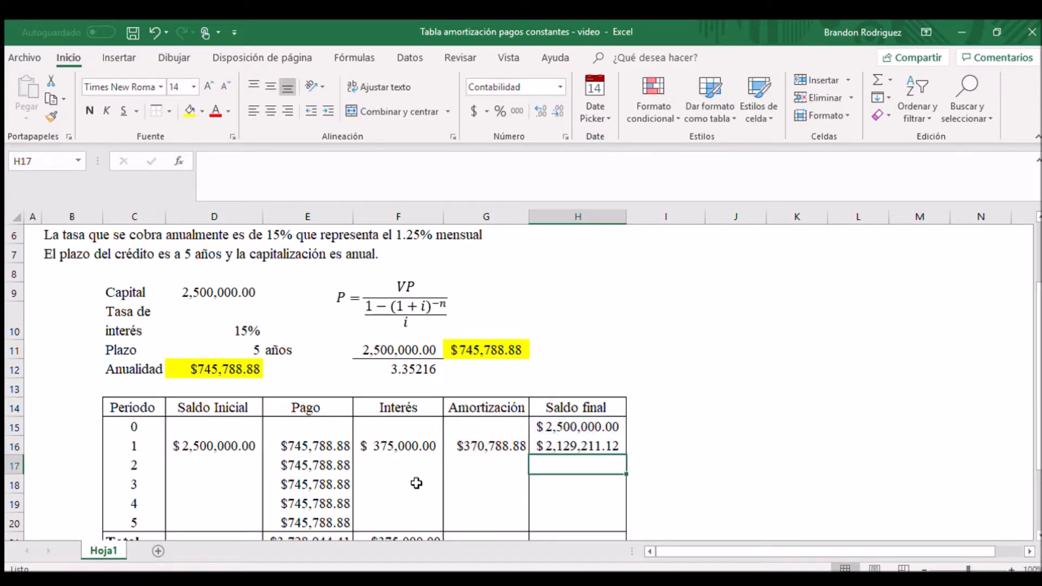
Step: Set the period 2 Saldo Inicial in D17 to the period 1 final balance with =H16
key(Left)
key(Left)
key(Left)
key(Left)
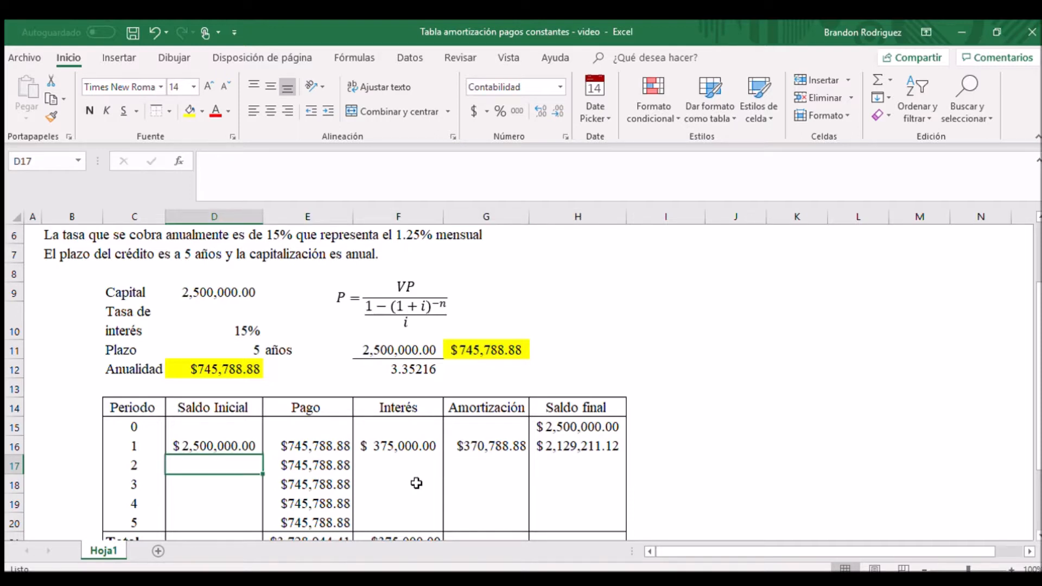
text(=)
key(Right)
key(Right)
key(Right)
key(Right)
key(Up)
key(Return)
Step: Calculate the period 2 Interés in F17 from its initial balance with =D17*0.15
key(Up)
key(Right)
key(Right)
text(=)
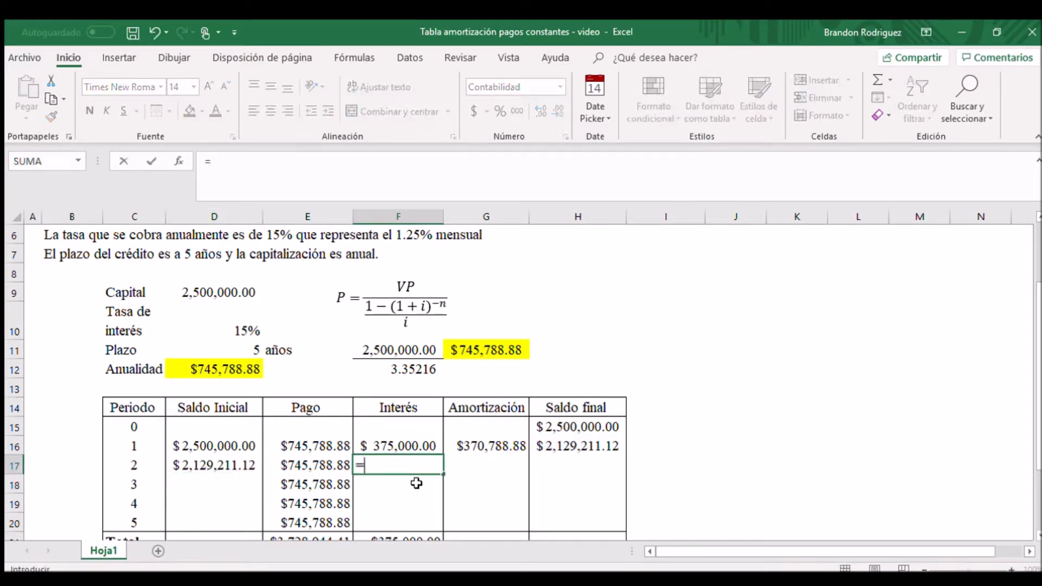
key(Left)
key(Left)
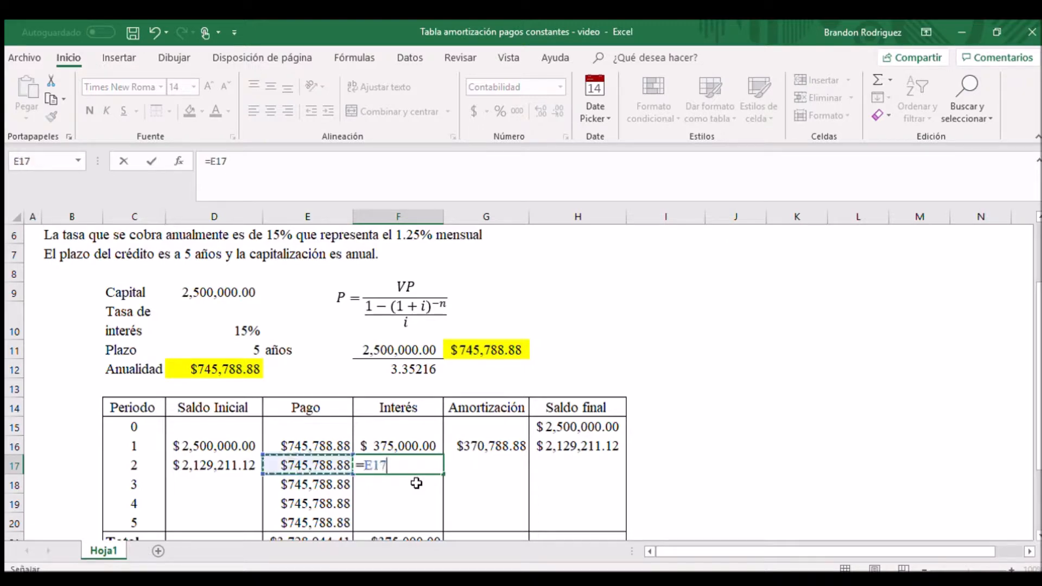
text(*)
text(0.15)
key(Return)
Step: Calculate the period 2 Amortización in G17 as payment minus interest with =E17-F17
key(Up)
key(Right)
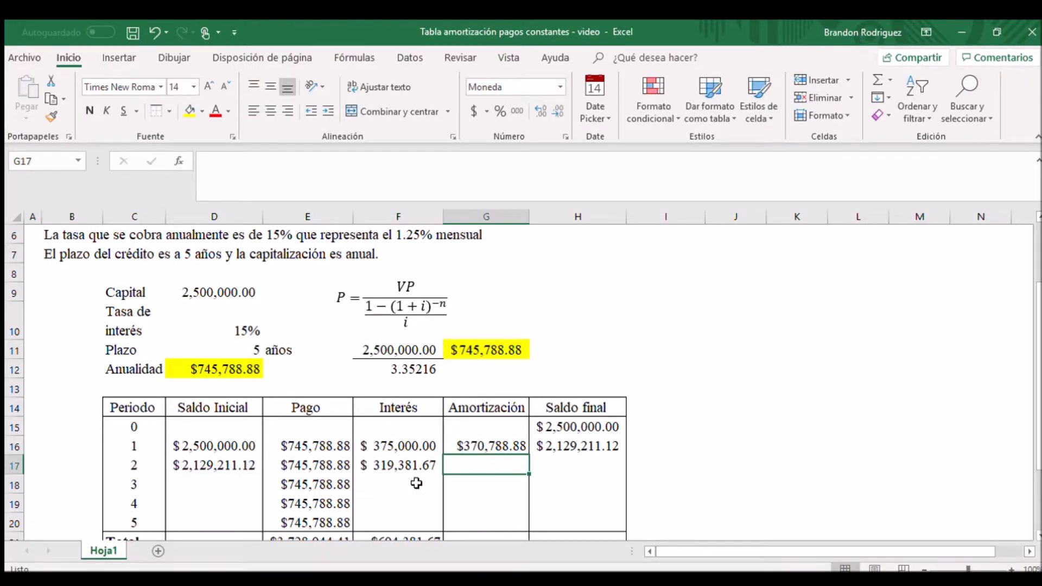
text(=)
key(Left)
key(Left)
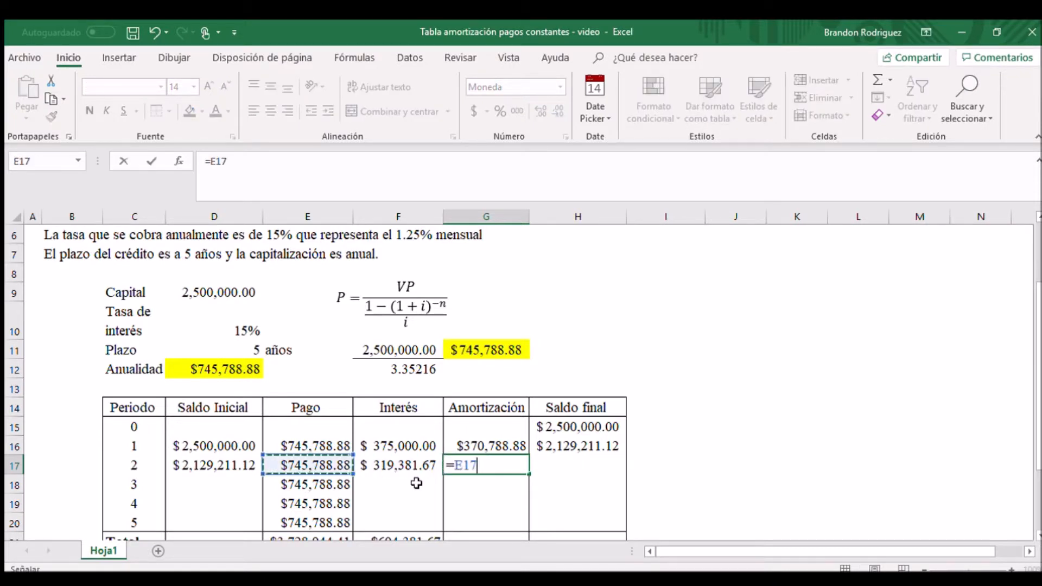
text(-)
key(Left)
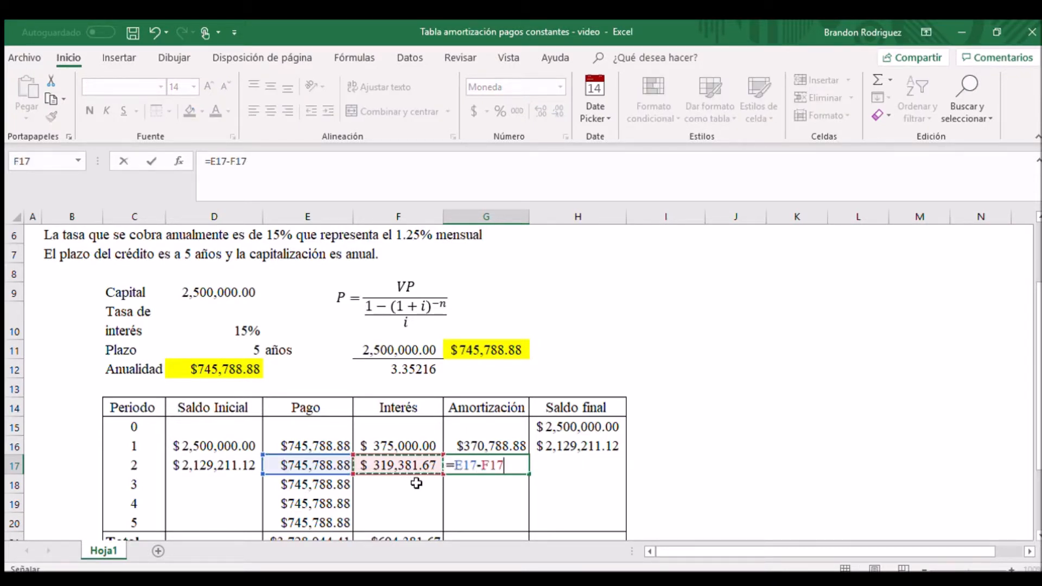
key(Return)
Step: Calculate the period 2 Saldo final in H17 by subtracting the amortization from the previous balance with =H16-G17
key(Up)
key(Right)
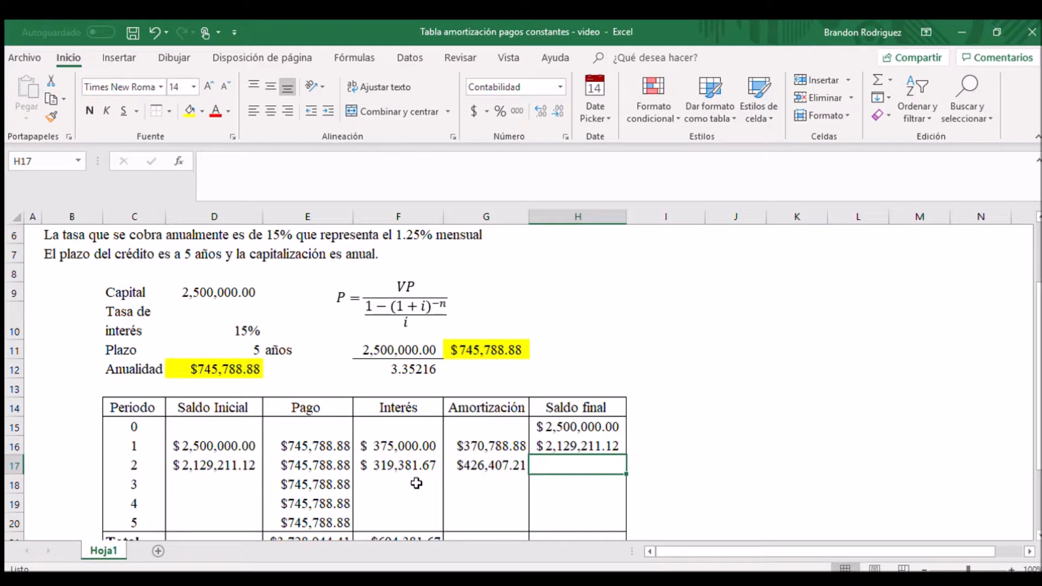
text(=)
key(Up)
text(-)
key(Left)
key(Return)
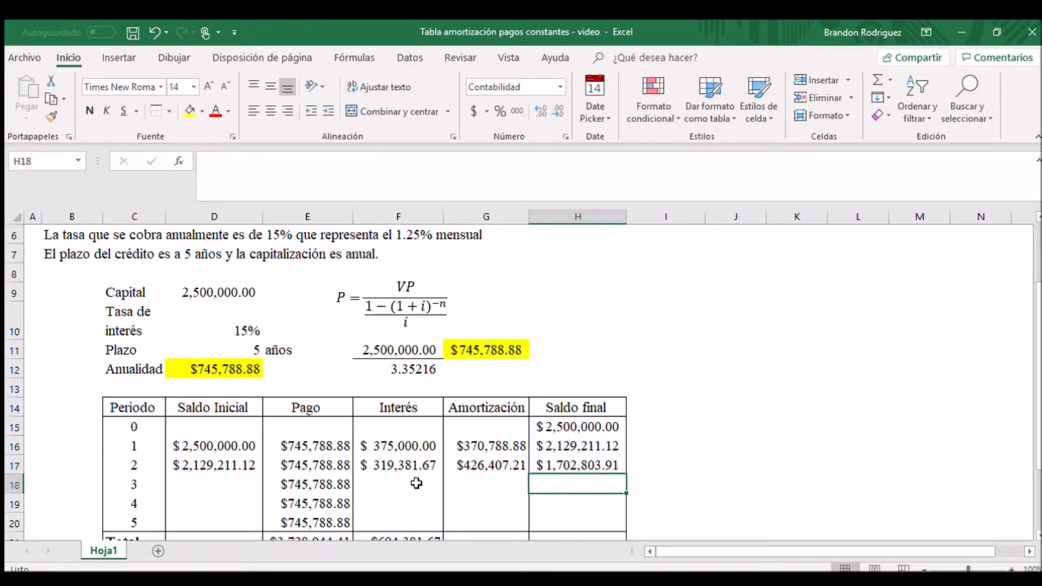
Step: Set the period 3 Saldo Inicial in D18 to the period 2 final balance with =H17
key(Left)
key(Left)
key(Left)
key(Left)
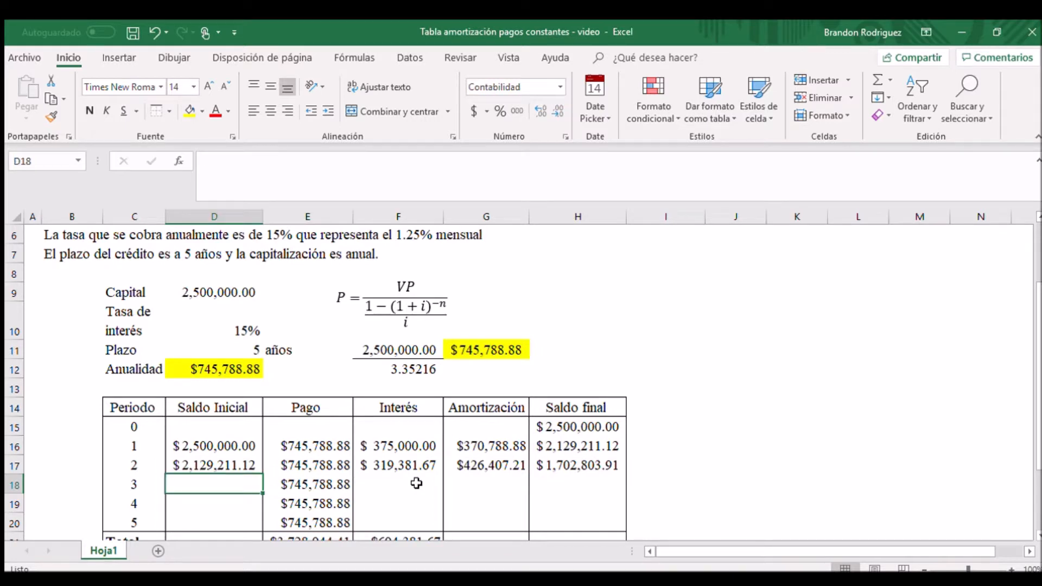
text(=)
key(Up)
key(Right)
key(Right)
key(Right)
key(Right)
key(Right)
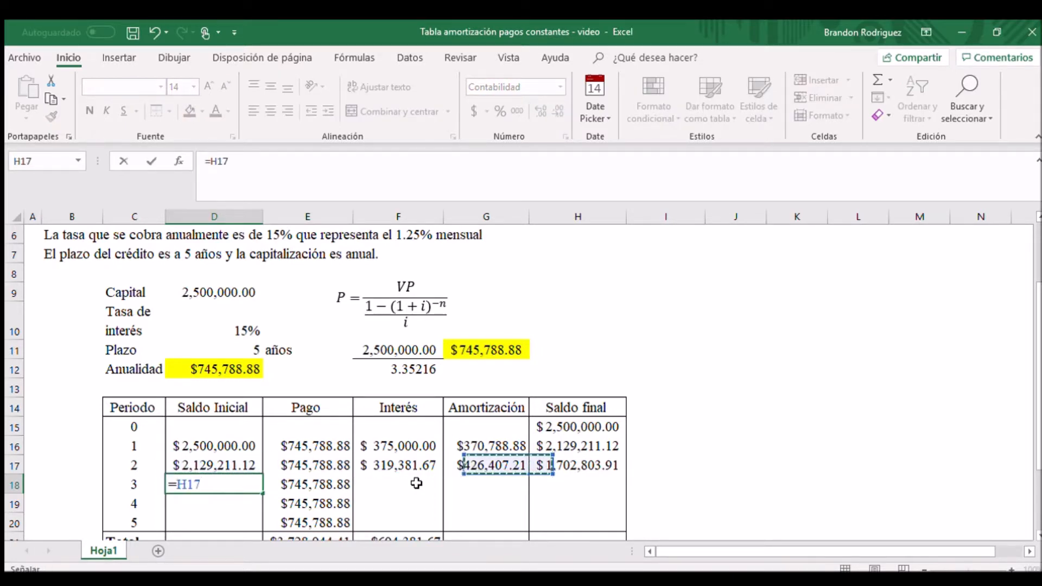
key(Left)
key(Return)
Step: Calculate the period 3 Interés in F18 from its initial balance with =D18*15%
key(Up)
click(416, 482)
text(=)
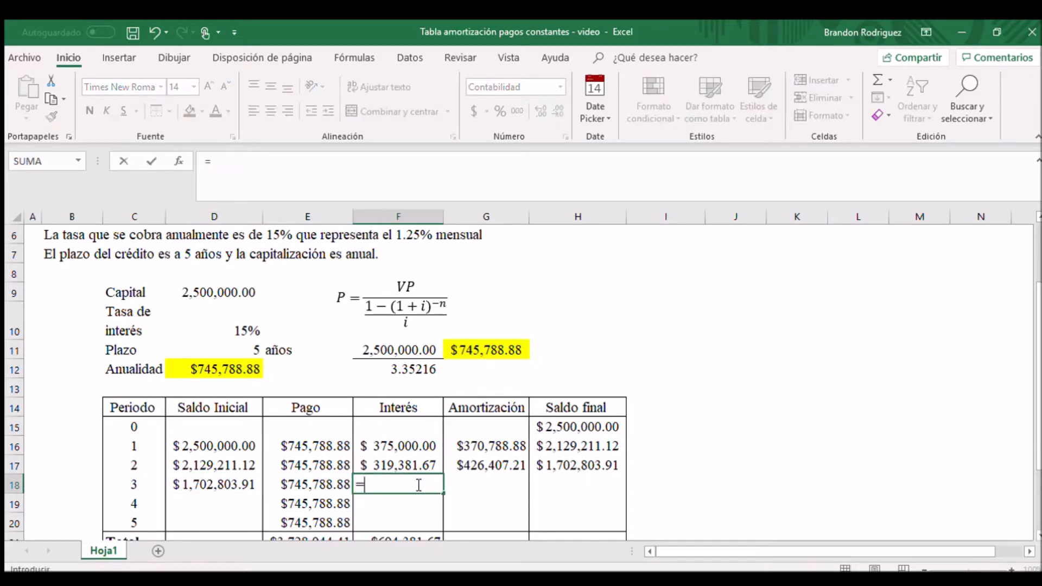
key(Left)
key(Left)
text(*15%)
key(Return)
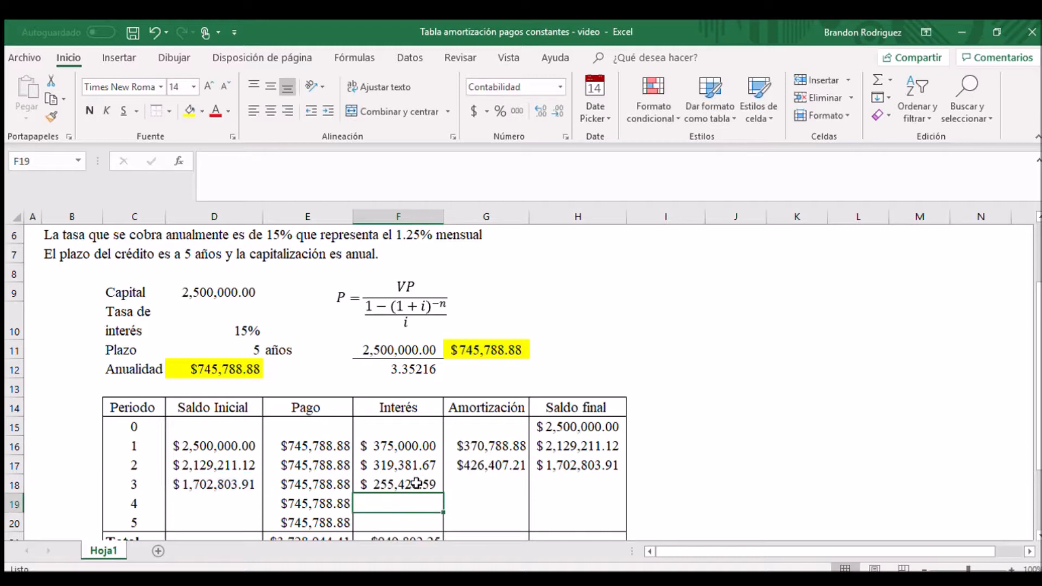
Step: Calculate the period 3 Amortización in G18 as payment minus interest with =E18-F18
key(Up)
key(Right)
text(=)
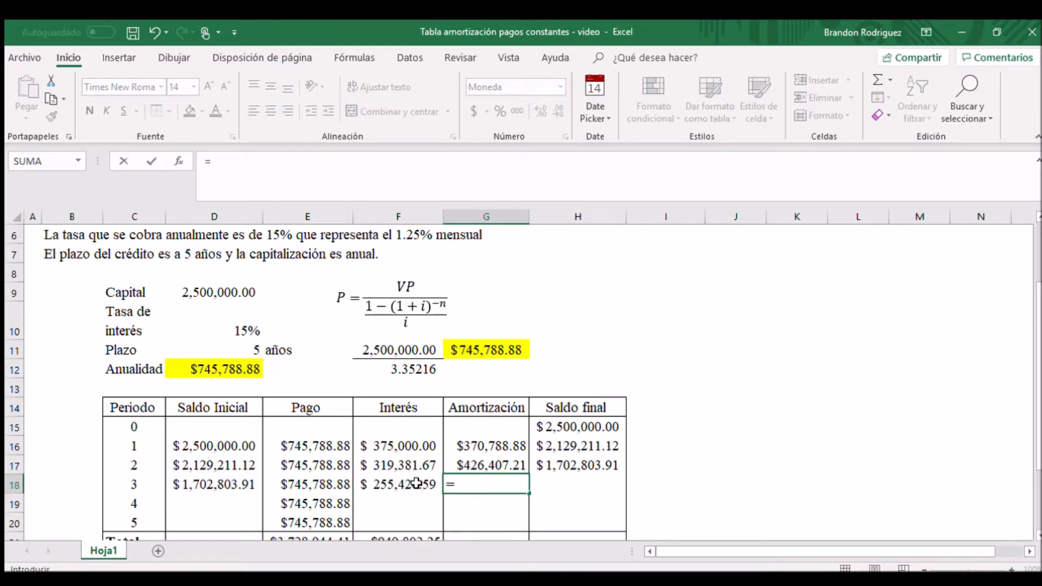
key(Left)
key(Left)
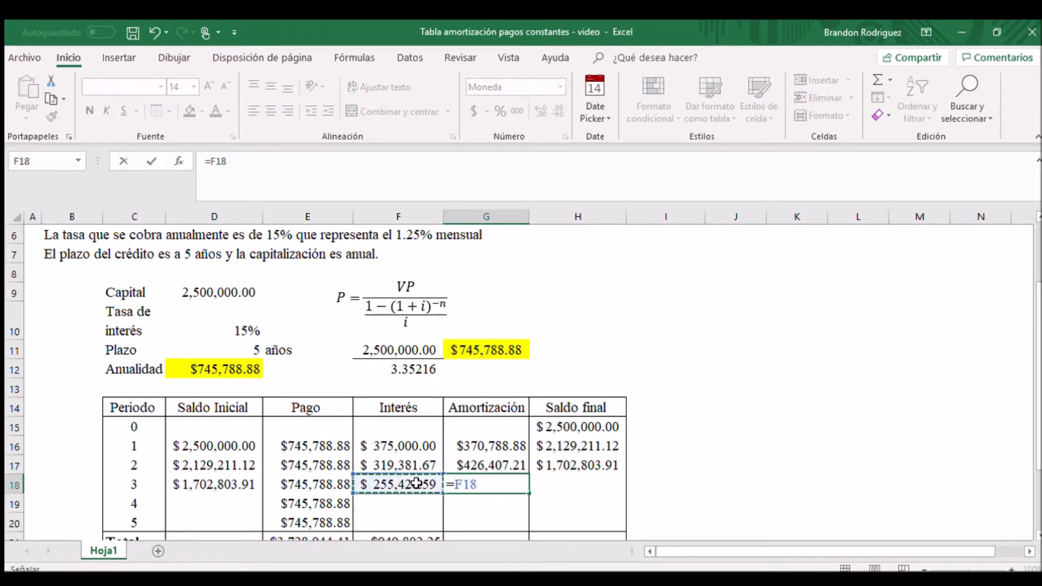
text(-)
key(Left)
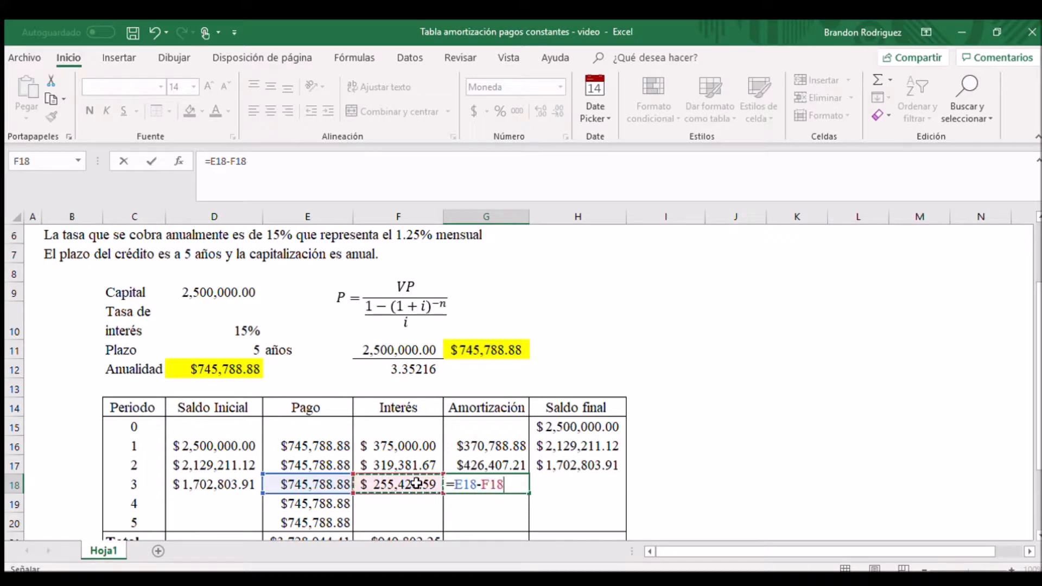
key(Return)
Step: Calculate the period 3 Saldo final in H18 by subtracting the amortization from the previous balance with =H17-G18
key(Up)
key(Right)
text(=)
key(Up)
text(-)
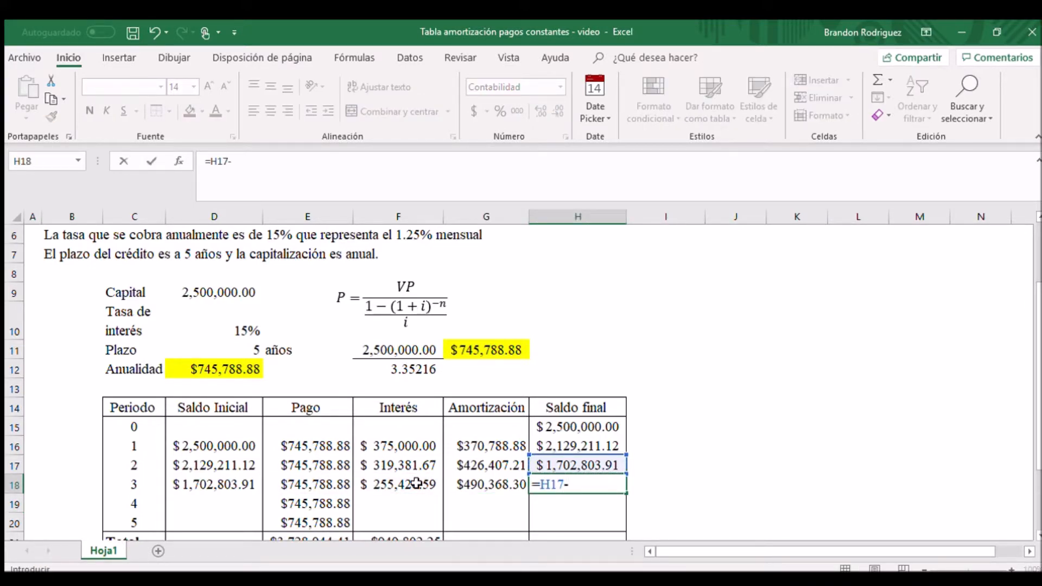
key(Left)
key(Return)
Step: Set the period 4 Saldo Inicial in D19 to the period 3 final balance with =H18
key(Left)
key(Left)
key(Left)
key(Left)
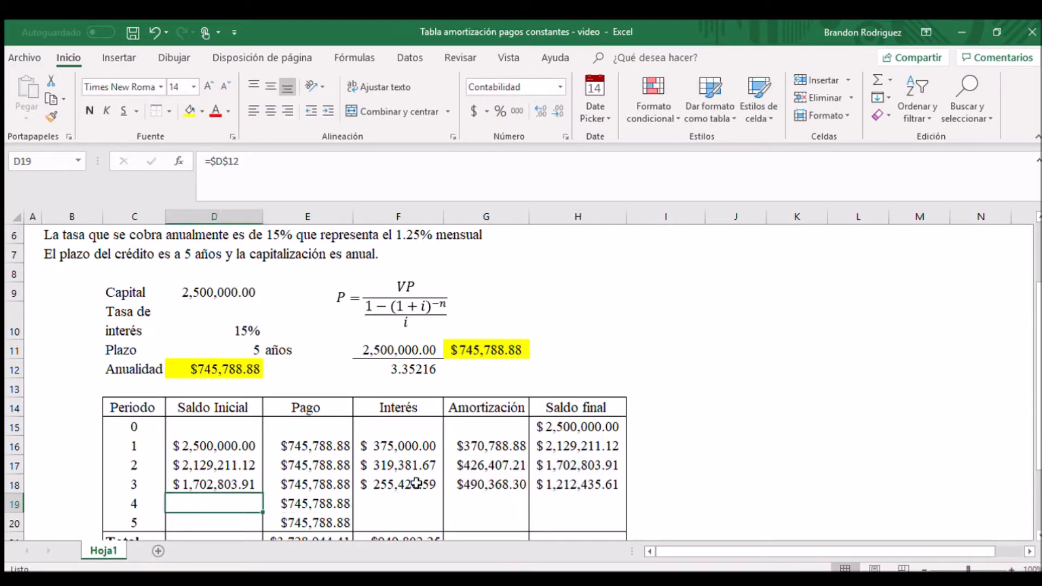
text(=)
key(Up)
key(Right)
key(Right)
key(Right)
key(Right)
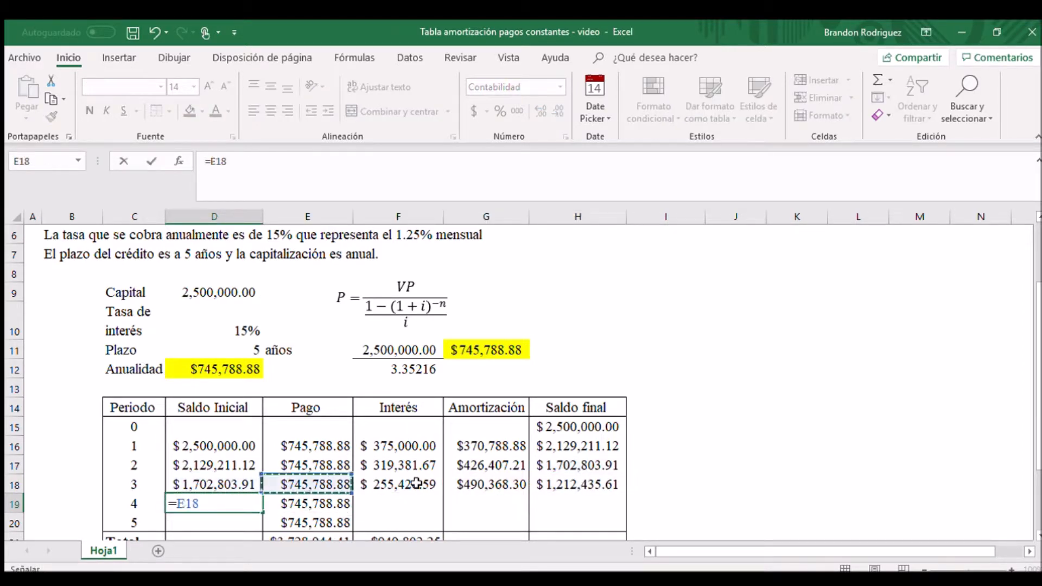
key(Return)
Step: Calculate the period 4 Interés in F19 from its initial balance with =D19*.15
key(Up)
key(Right)
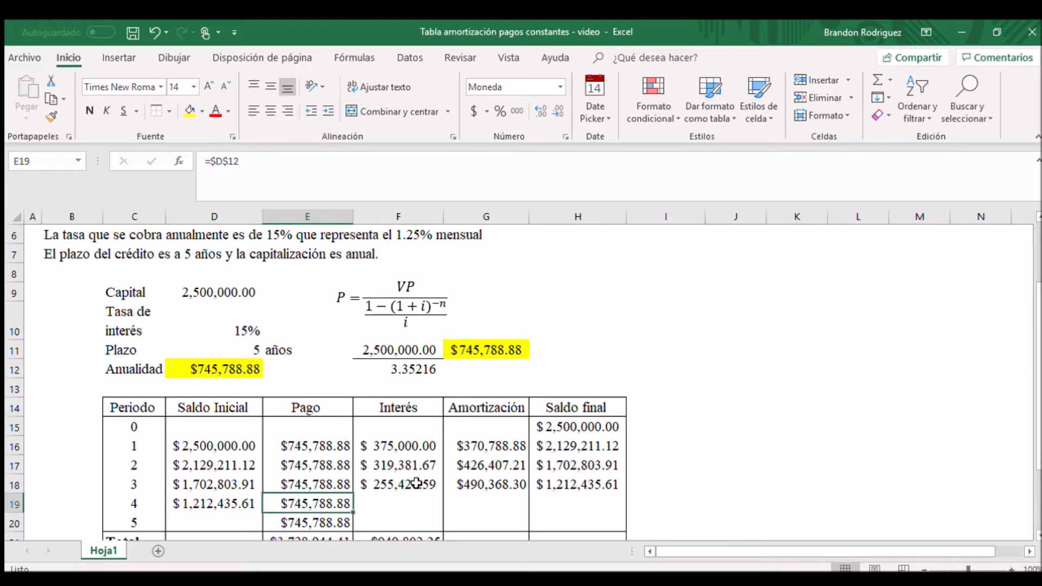
key(Right)
key(F2)
text(=)
key(Left)
key(Left)
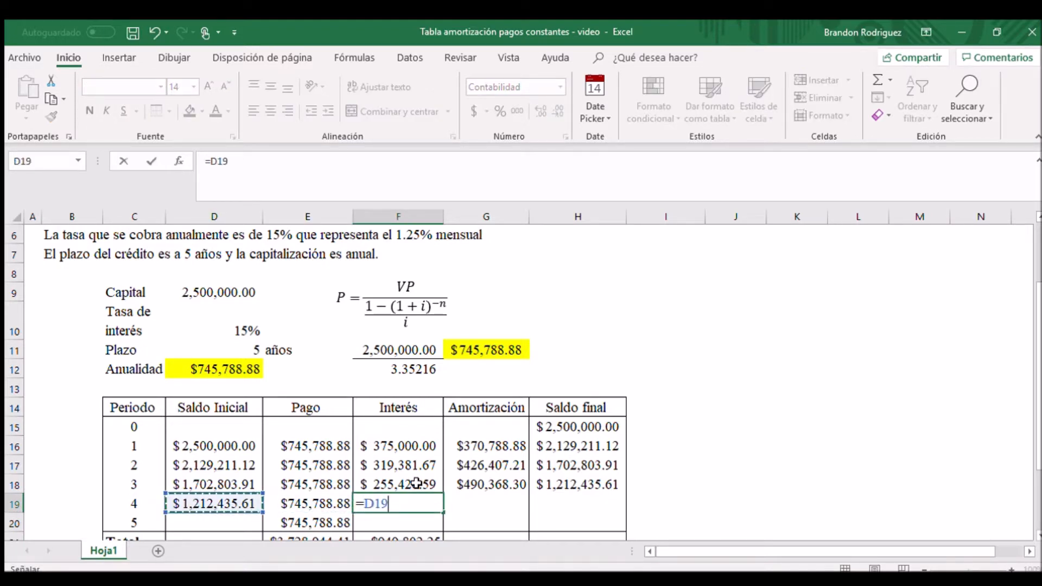
text(*.15)
key(Return)
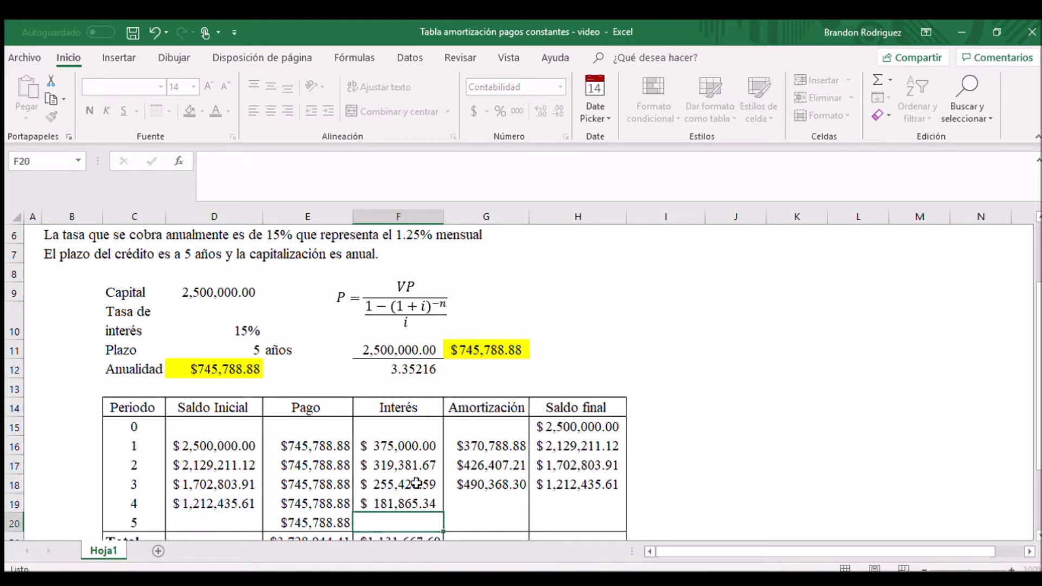
Step: Calculate the period 4 Amortización in G19 as payment minus interest with =E19-F19
key(Up)
key(Right)
text(=)
key(Left)
key(Left)
text(-)
key(Left)
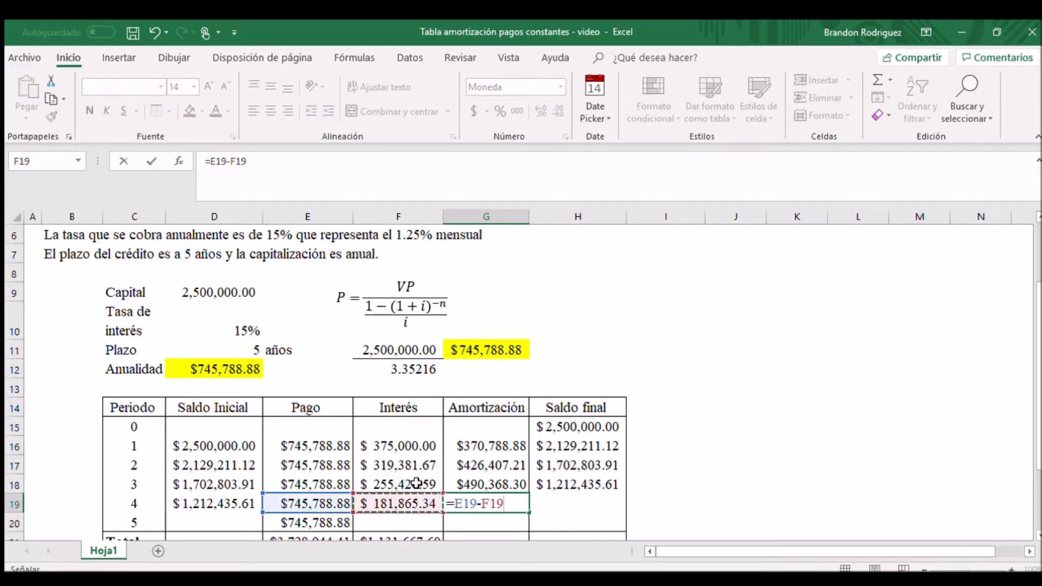
key(Return)
Step: Calculate the period 4 Saldo final in H19 by subtracting the amortization from the previous balance with =H18-G19
key(Up)
key(Right)
text(=)
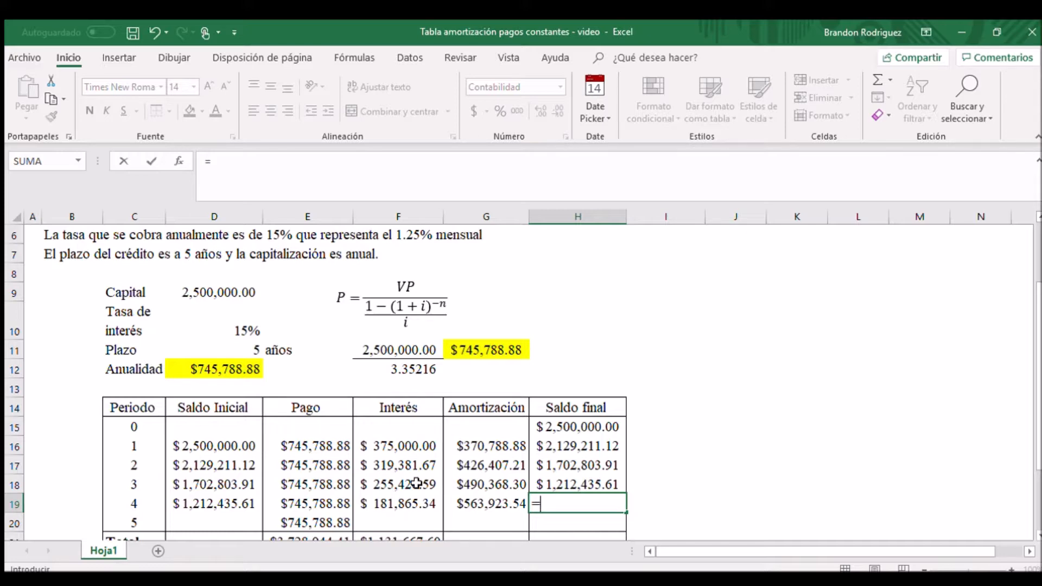
key(Up)
text(-)
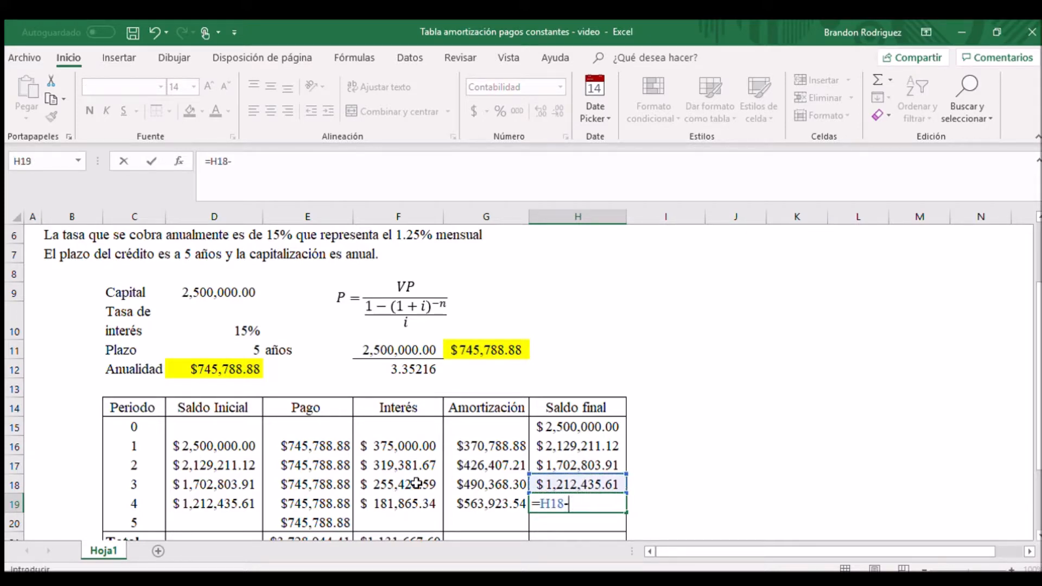
key(Left)
key(Return)
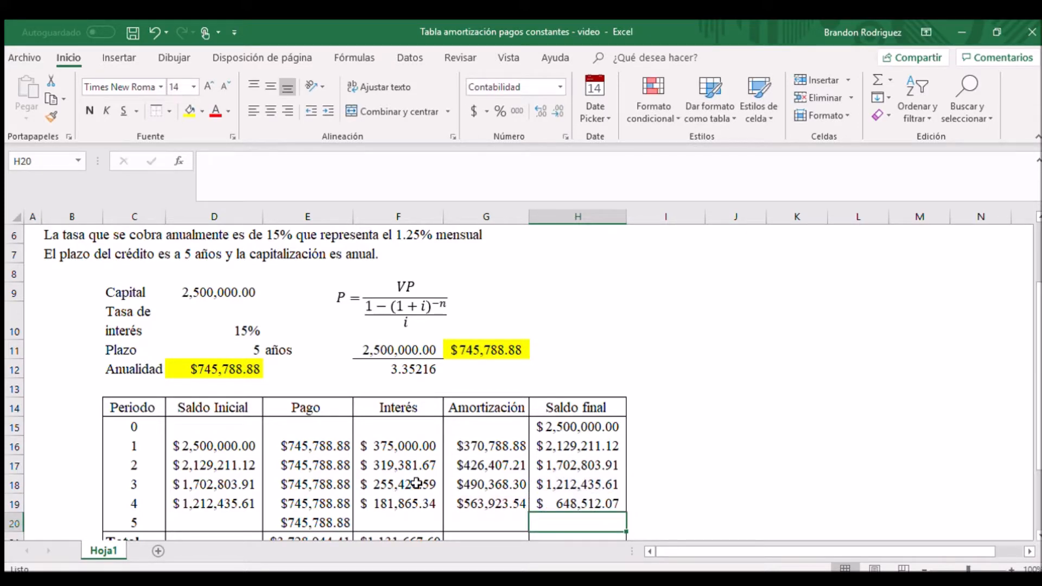
Step: Set the period 5 Saldo Inicial in D20 to the period 4 final balance with =H19
key(Left)
key(Left)
key(Left)
key(Left)
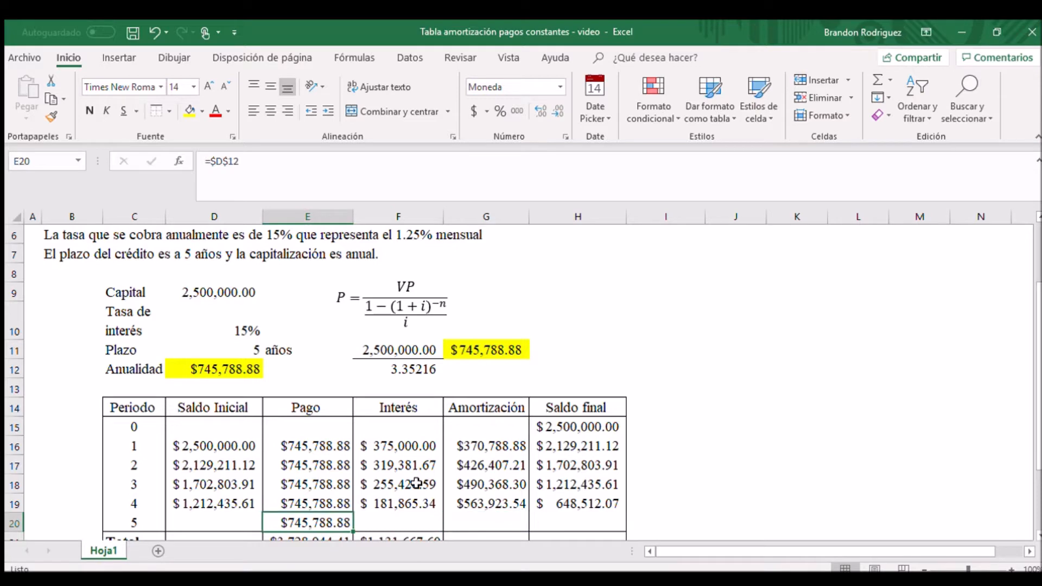
text(=)
key(Up)
key(Right)
key(Right)
key(Right)
key(Right)
key(Right)
key(Left)
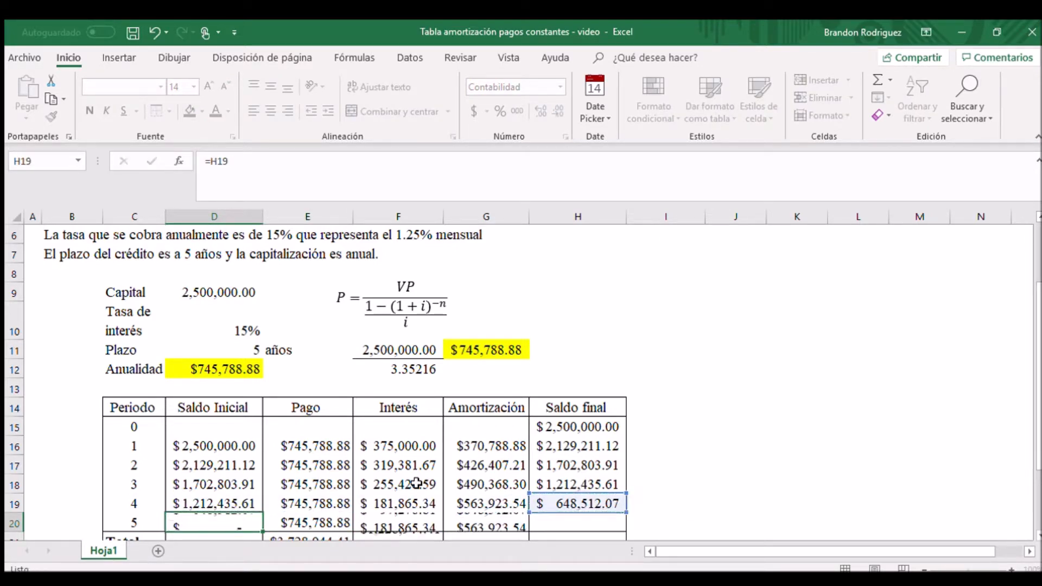
key(Return)
key(Up)
key(Right)
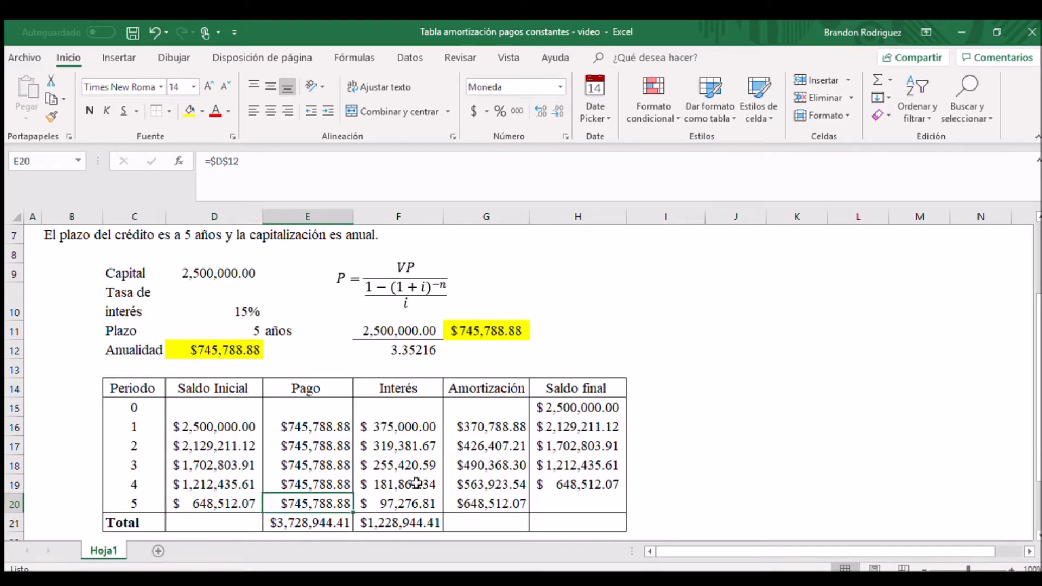
Step: Calculate the period 5 Interés in F20 from its initial balance with =D20*.15
key(Right)
text(=)
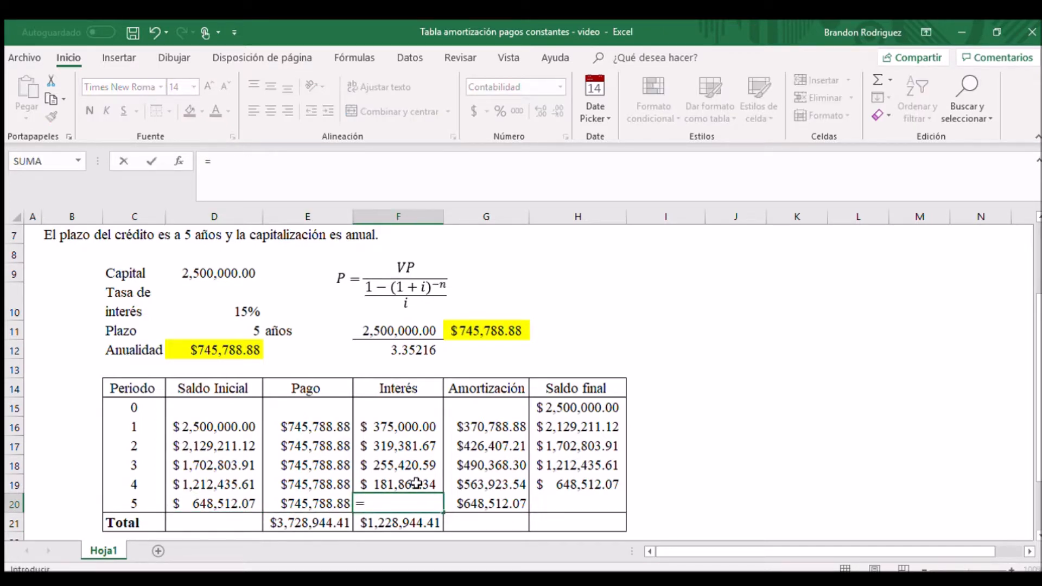
key(Left)
key(Left)
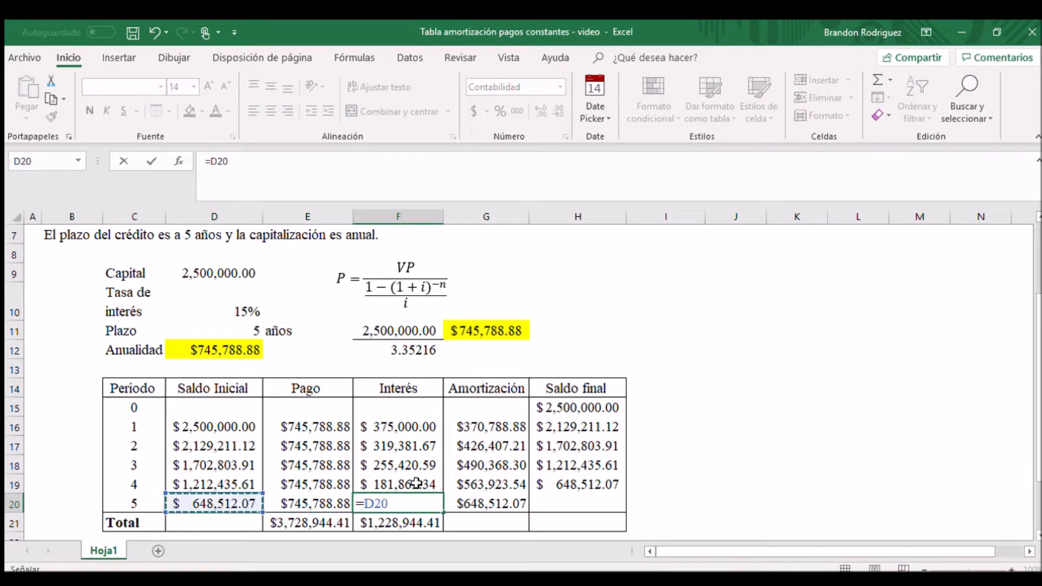
text(*.15)
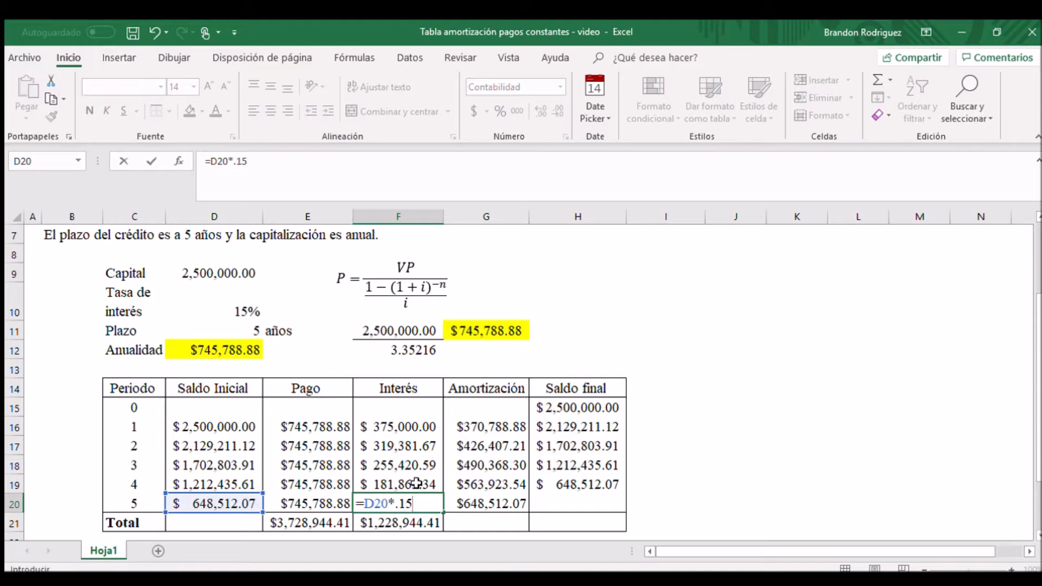
key(Return)
Step: Calculate the period 5 Amortización in G20 as payment minus interest with =E20-F20
key(Up)
key(Right)
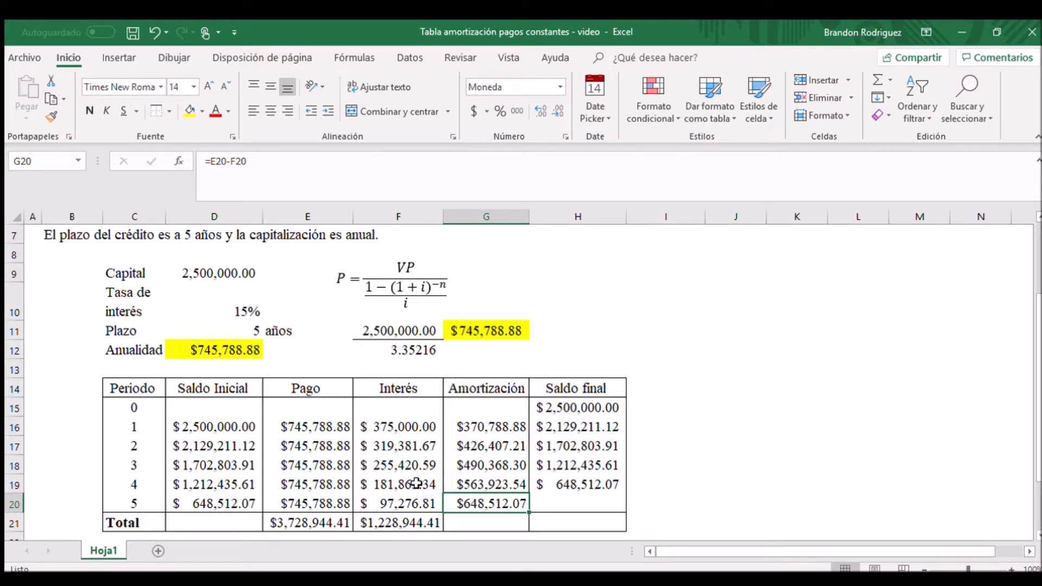
text(=)
key(Left)
key(Left)
text(-)
key(Left)
key(Return)
Step: Calculate the period 5 Saldo final in H20 by subtracting the amortization from the previous balance with =H19-G20
key(Up)
key(Right)
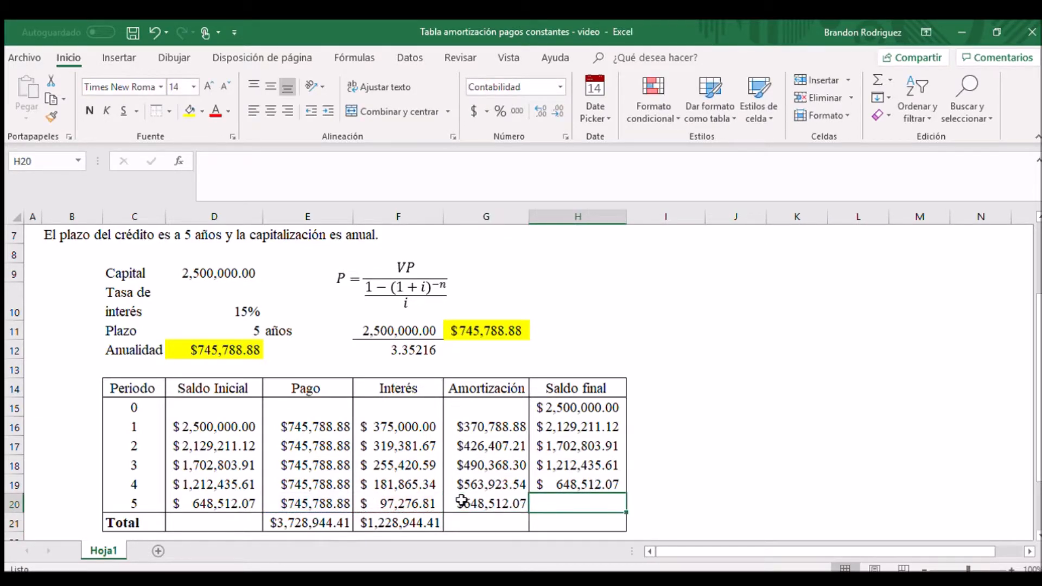
text(=)
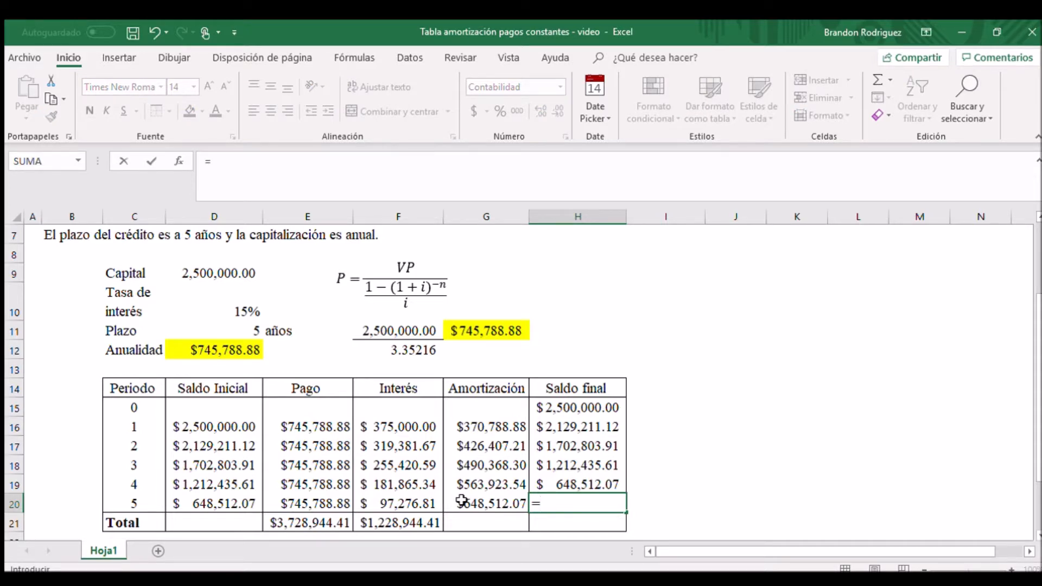
key(Up)
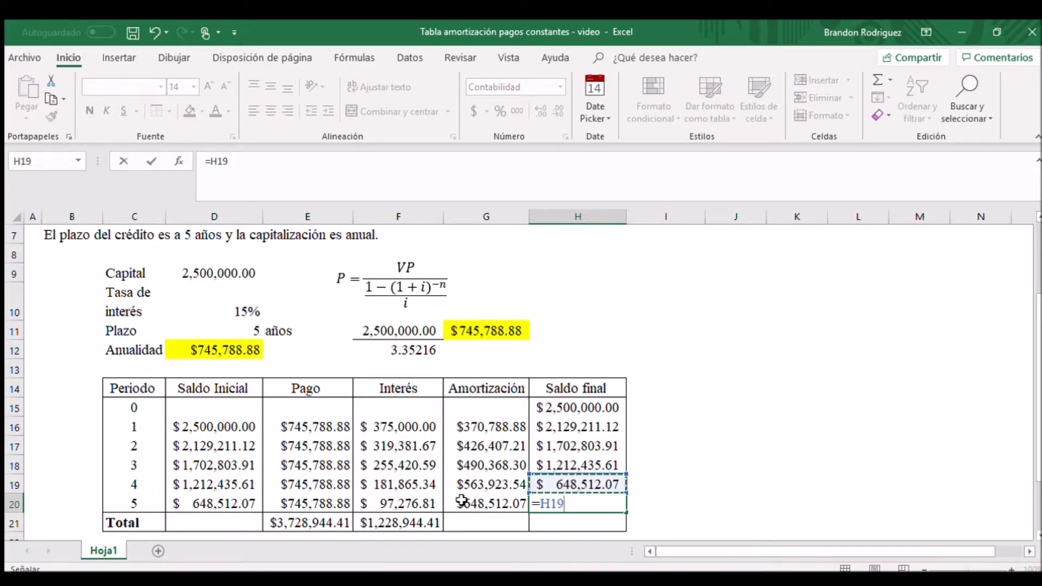
text(-)
key(Left)
key(Return)
key(Up)
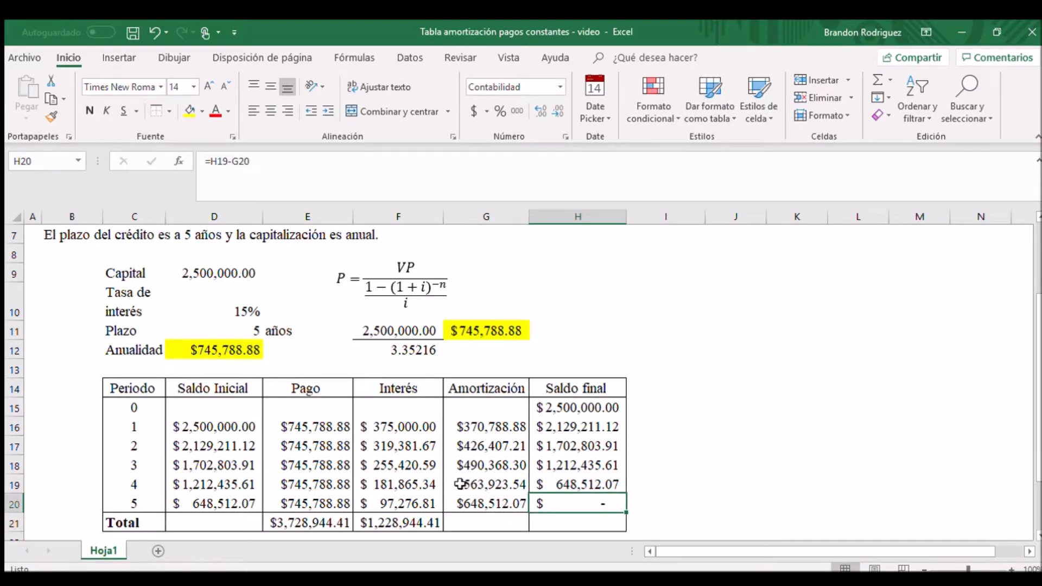
Step: Enter the numerator of the Tasa efectiva in E25 by linking it to the total interest with =F21
scroll(459, 490, down, 1)
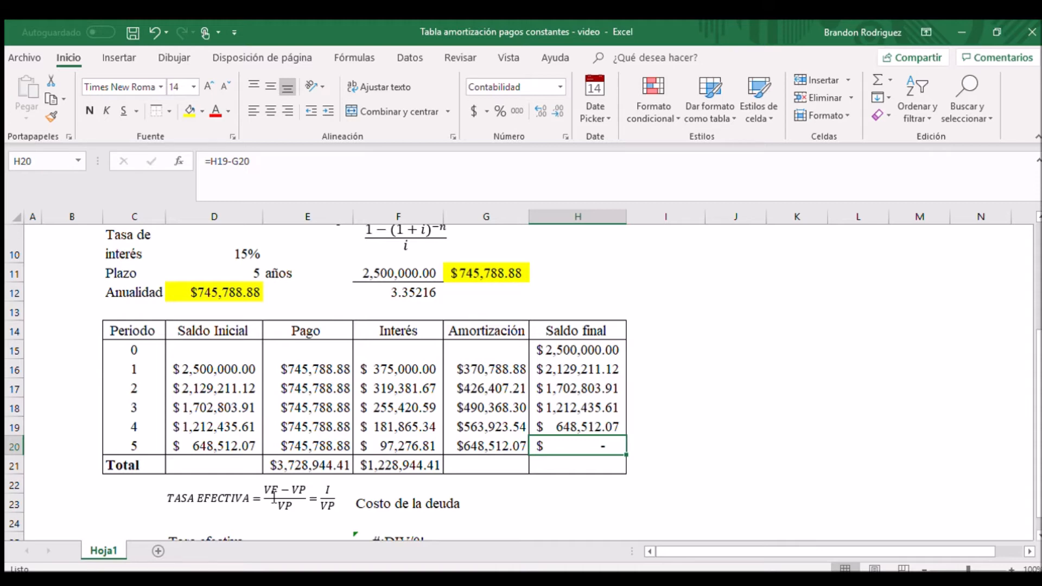
scroll(273, 496, down, 2)
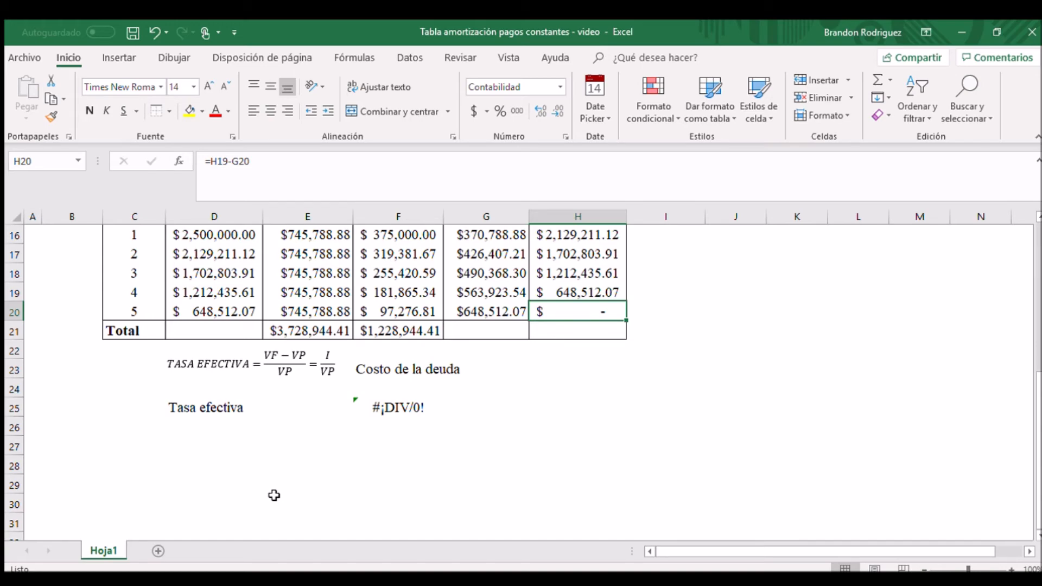
click(298, 393)
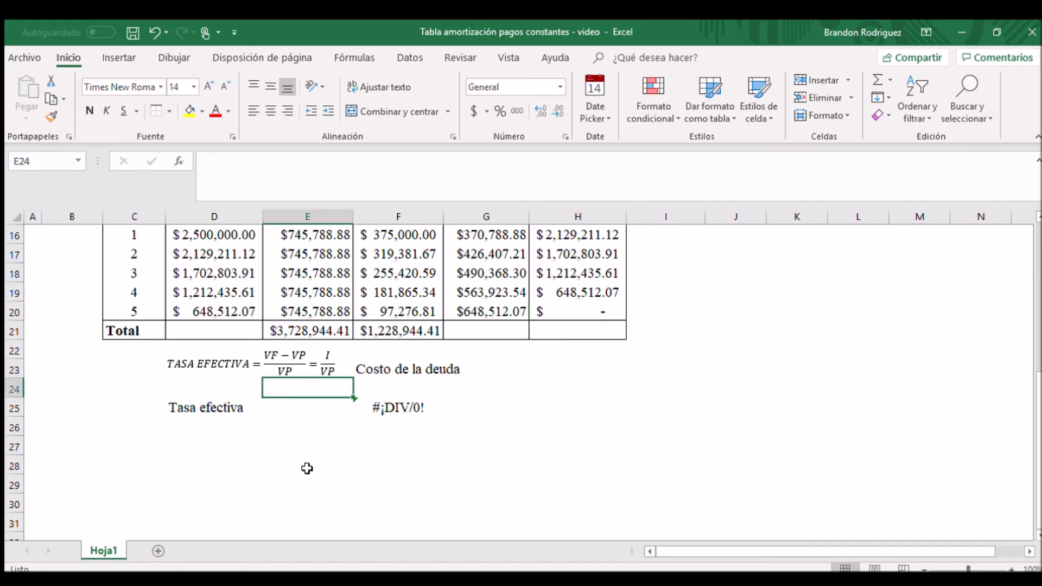
key(Down)
text(=)
key(Up)
key(Up)
key(Right)
key(Up)
key(Up)
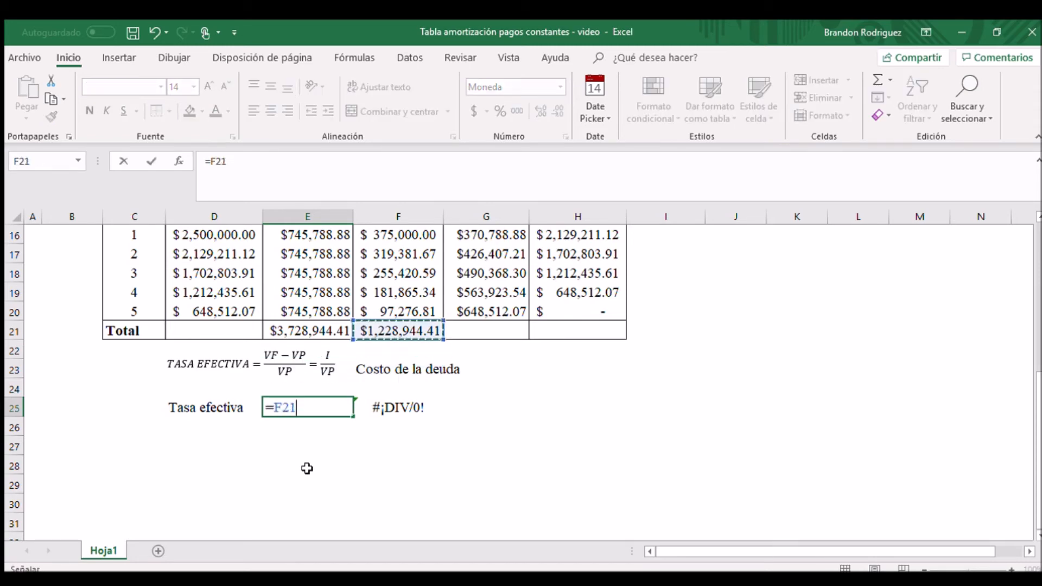
key(Return)
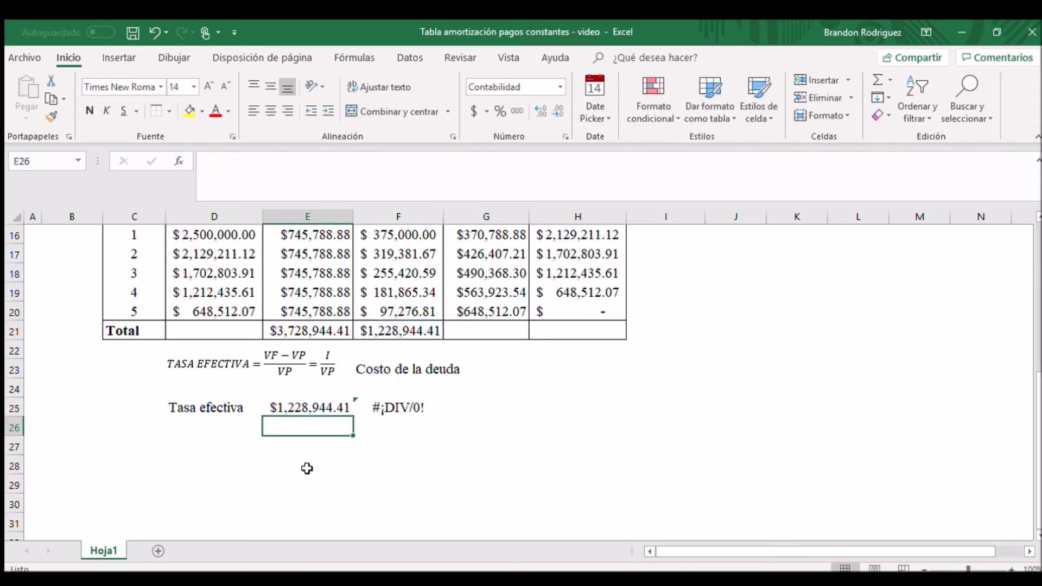
Step: Enter the denominator of the Tasa efectiva in E26 by linking it to the loan capital with =D9
text(=)
key(Up)
key(Up)
key(Up)
key(Up)
key(Up)
key(Up)
key(Up)
key(Up)
key(Up)
key(Up)
key(Up)
key(Up)
key(Up)
key(Up)
key(Up)
key(Up)
key(Up)
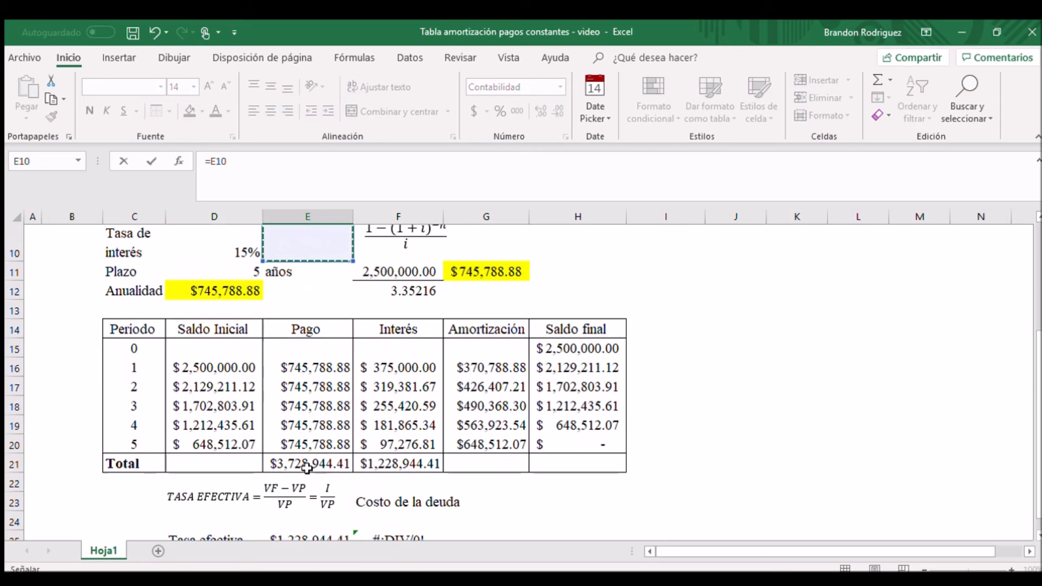
key(Left)
key(Return)
Step: Add a bottom border to E25 as the fraction line and select the effective rate formula in F25
key(Up)
key(Up)
key(Down)
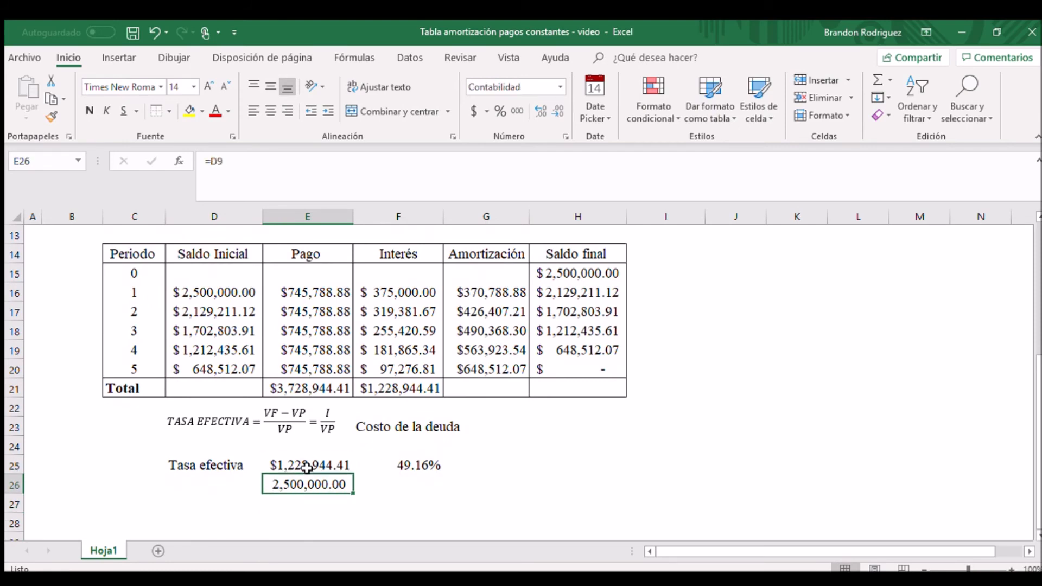
key(Down)
key(Up)
key(Up)
key(Right)
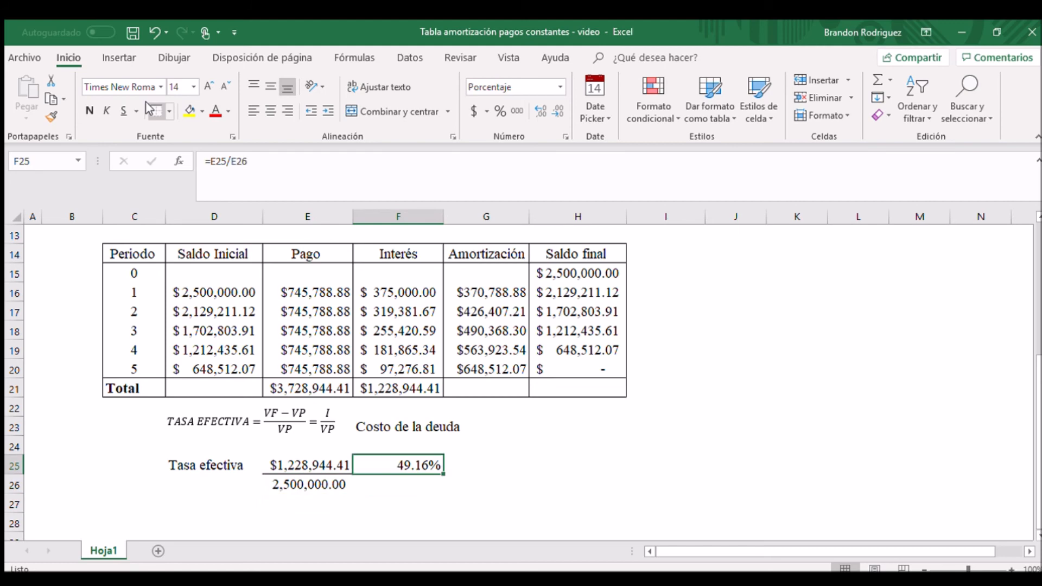